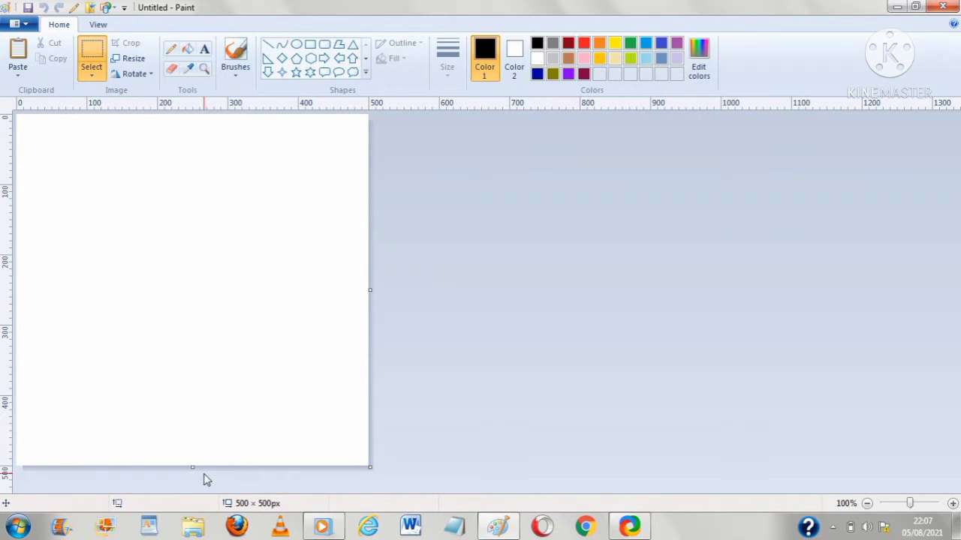
Draw a black curve across the canvas's upper-left corner, about 100 × 100 px, bent toward the lower-right corner and back toward the upper-left corner.
left_click(282, 46)
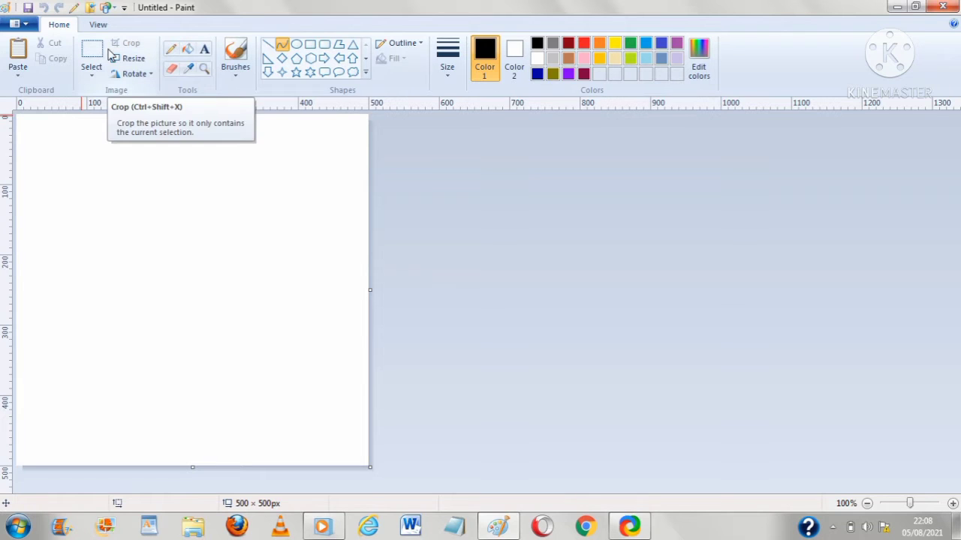
left_click(100, 26)
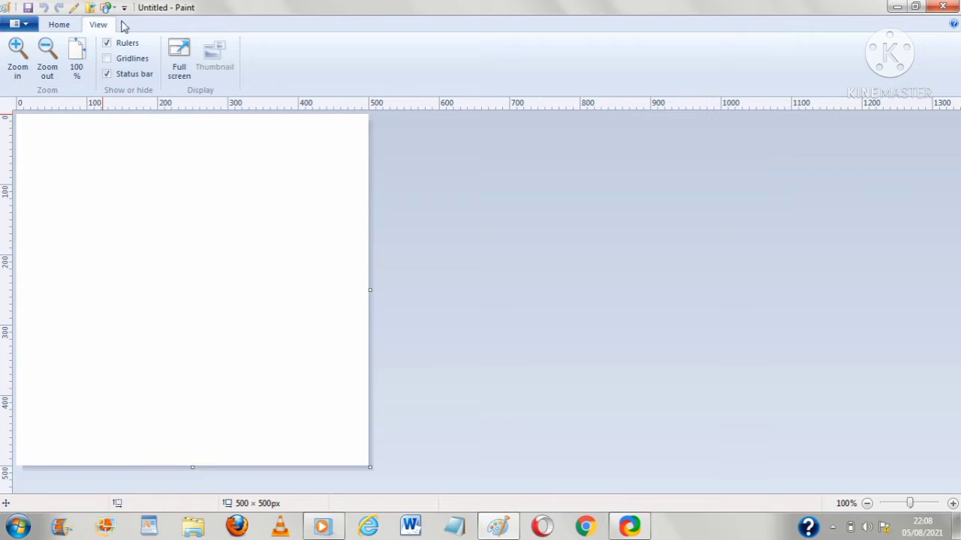
left_click(74, 27)
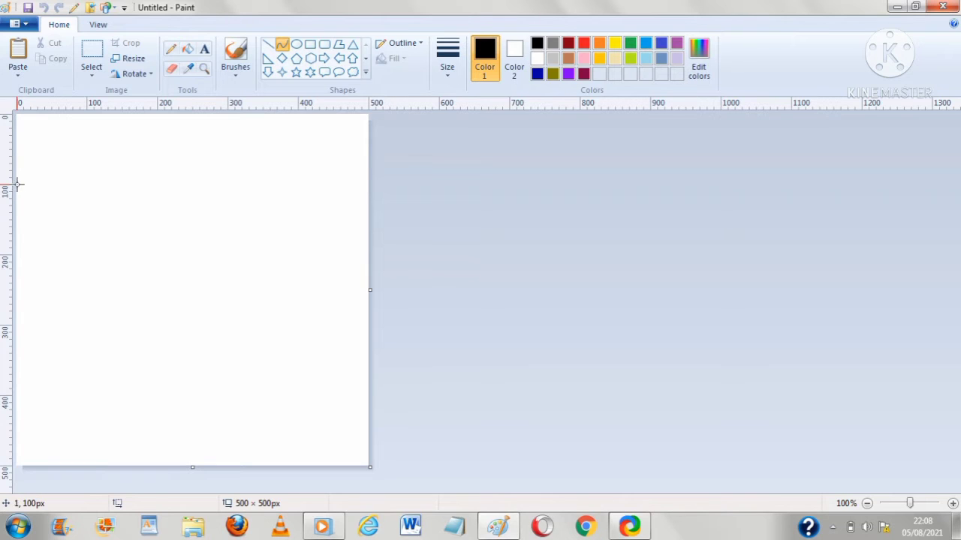
mouse_move(17, 184)
left_mouse_down()
mouse_move(88, 116)
mouse_move(45, 113)
mouse_move(91, 114)
mouse_move(18, 124)
mouse_move(88, 127)
mouse_move(87, 117)
left_mouse_up()
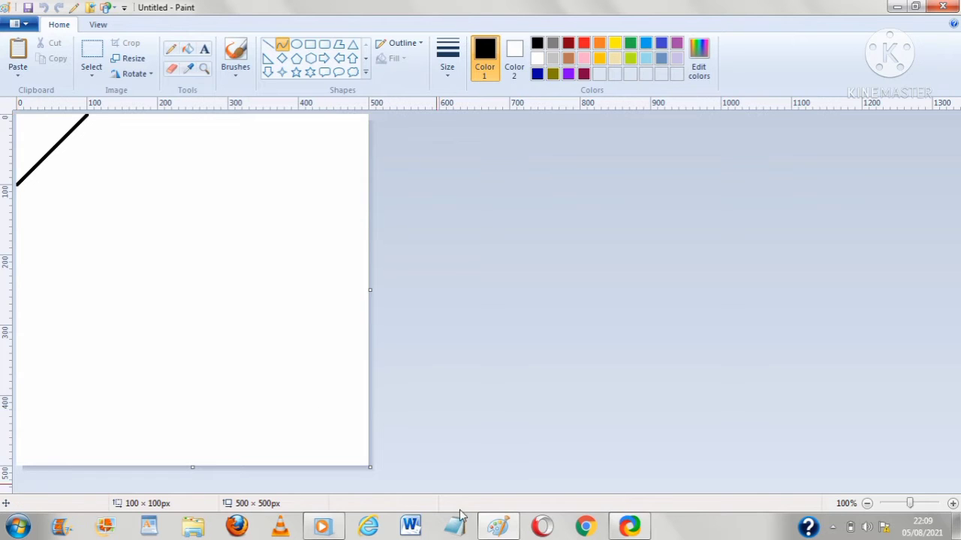
left_click(367, 464)
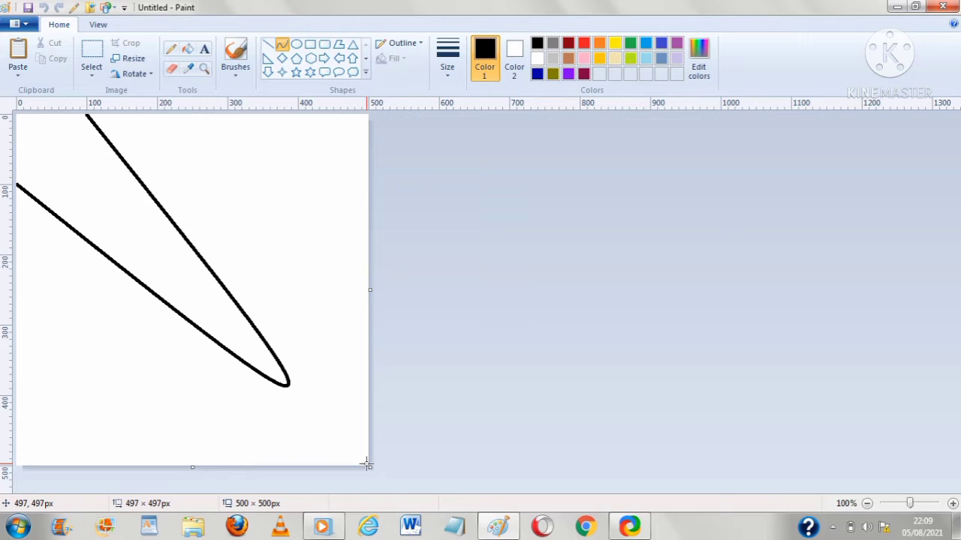
left_click(18, 114)
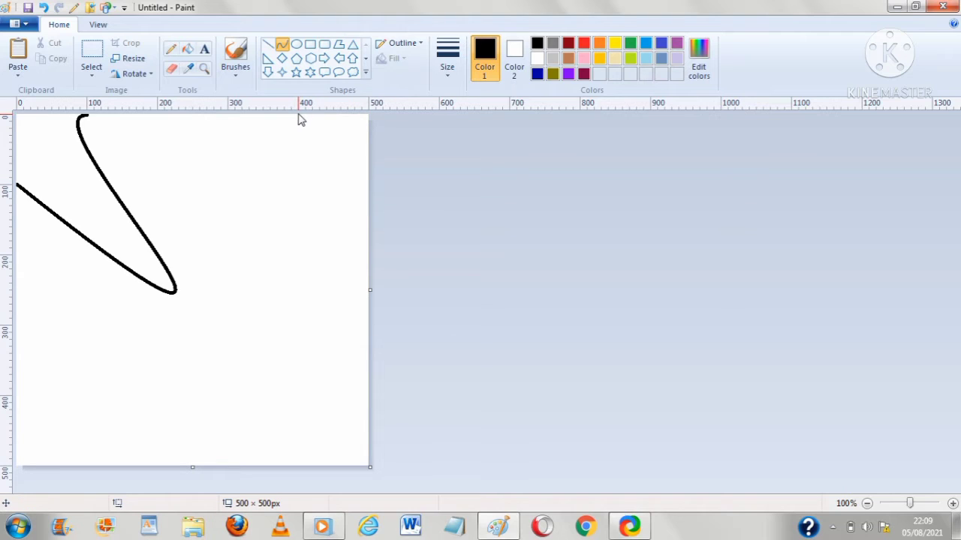
Draw a second curve across the upper-right corner, bent toward the lower-left corner and then back toward the upper-right corner.
left_click_drag(298, 115, 369, 184)
left_click(18, 464)
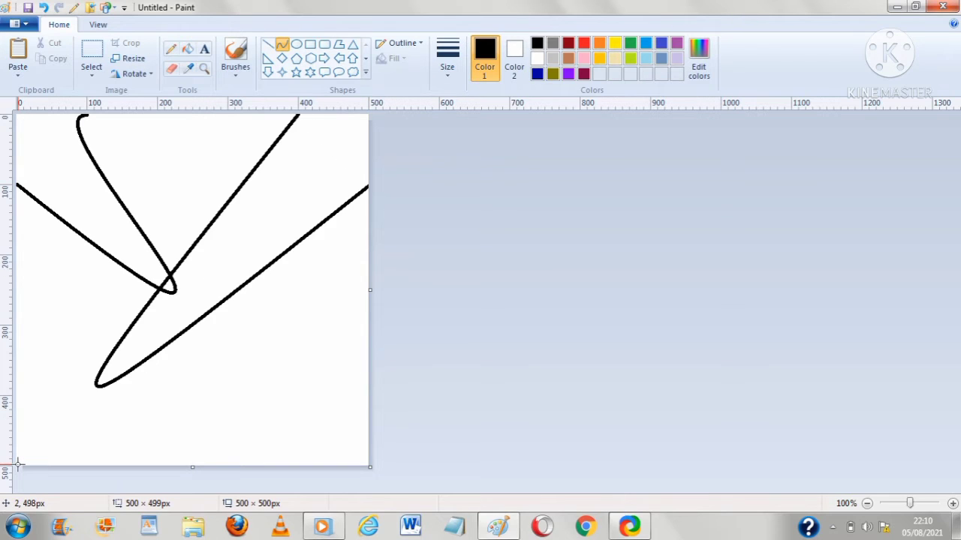
left_click(368, 116)
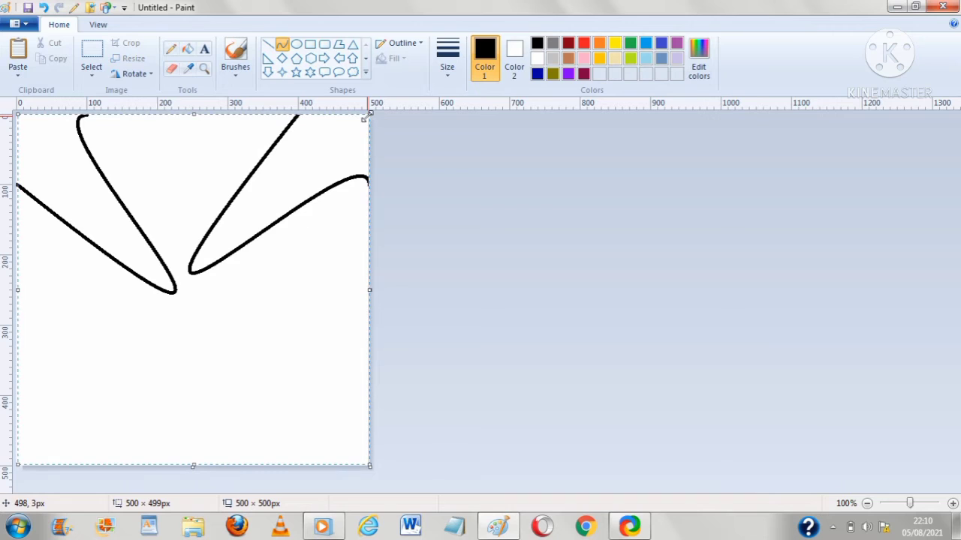
left_click(578, 281)
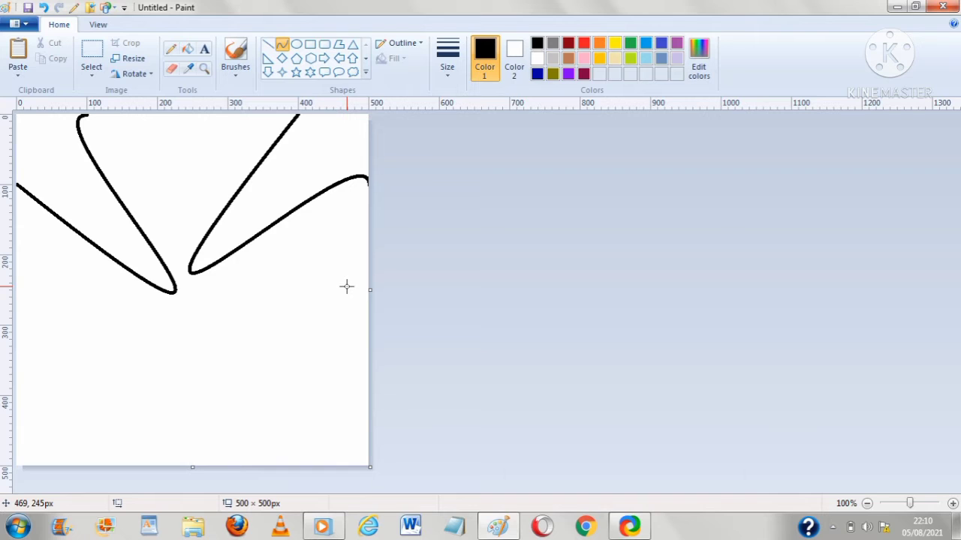
Select the whole canvas and turn off transparent selection.
key("ctrl+a")
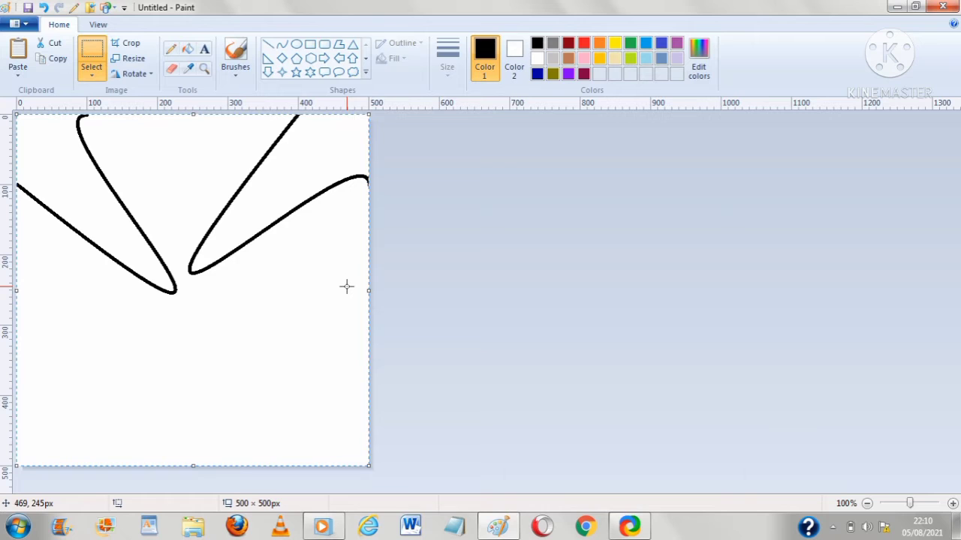
left_click(103, 76)
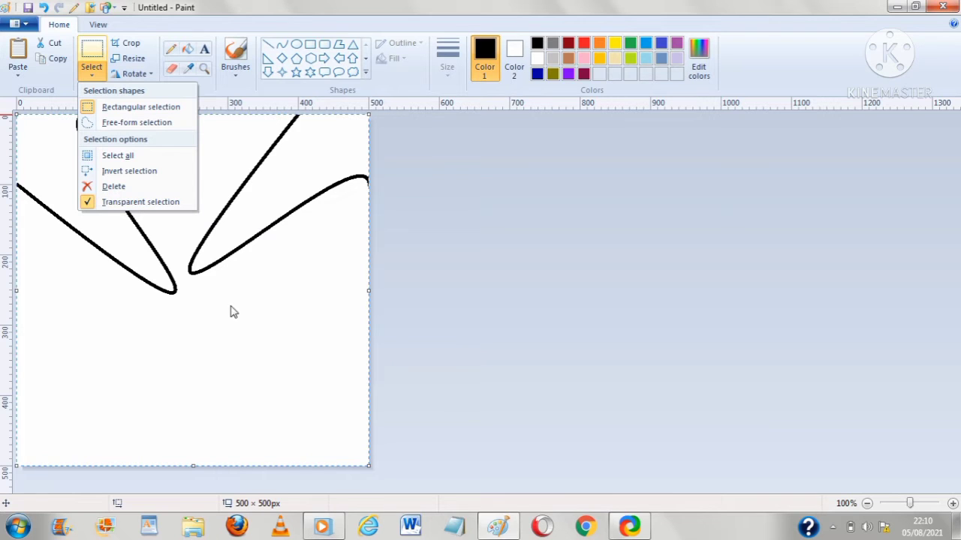
left_click(85, 203)
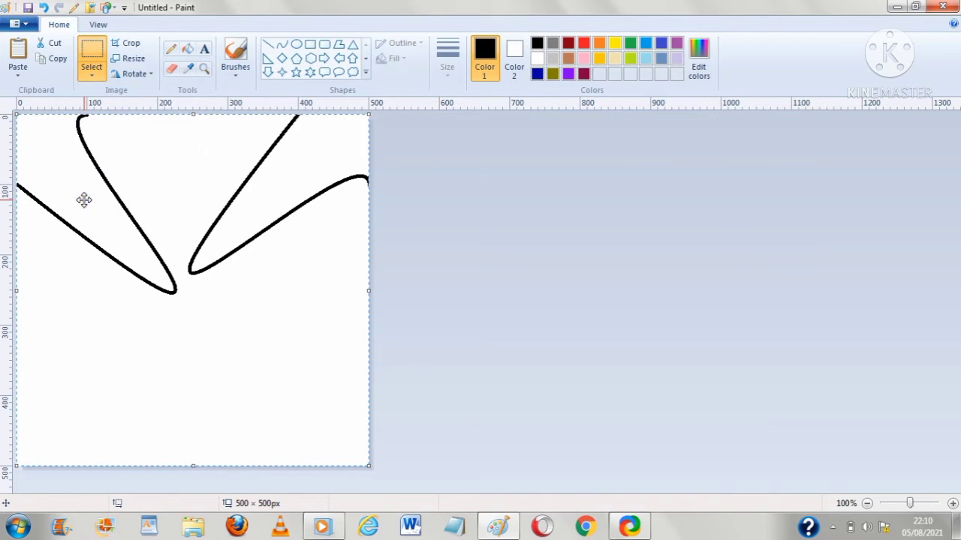
left_click(90, 75)
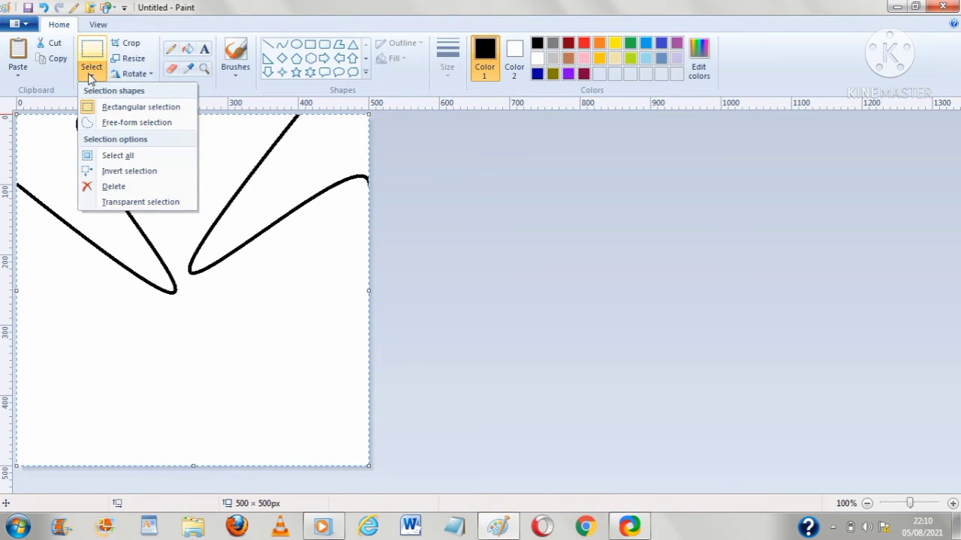
left_click(422, 295)
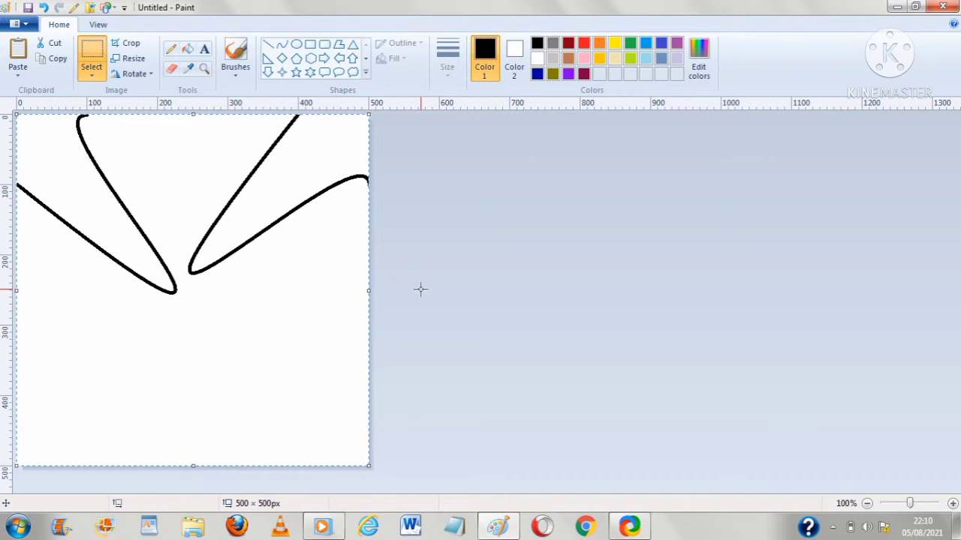
Rotate the selected curves 180° and turn on transparent selection to overlay them on the originals.
left_click(154, 75)
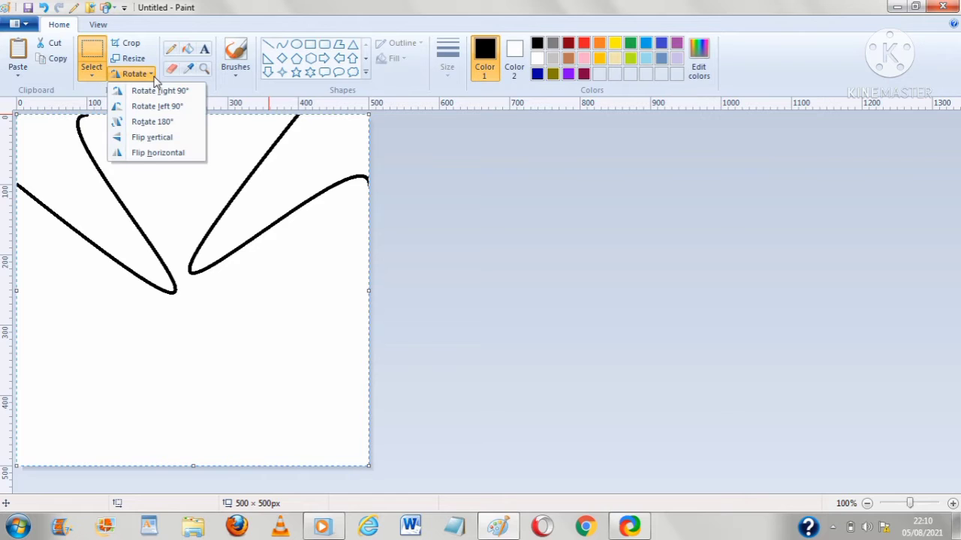
left_click(154, 122)
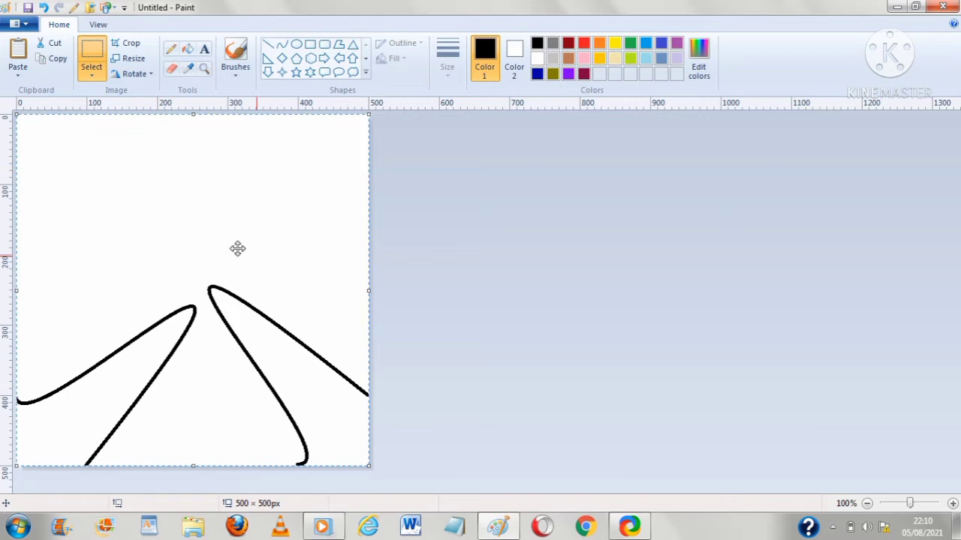
left_click(90, 79)
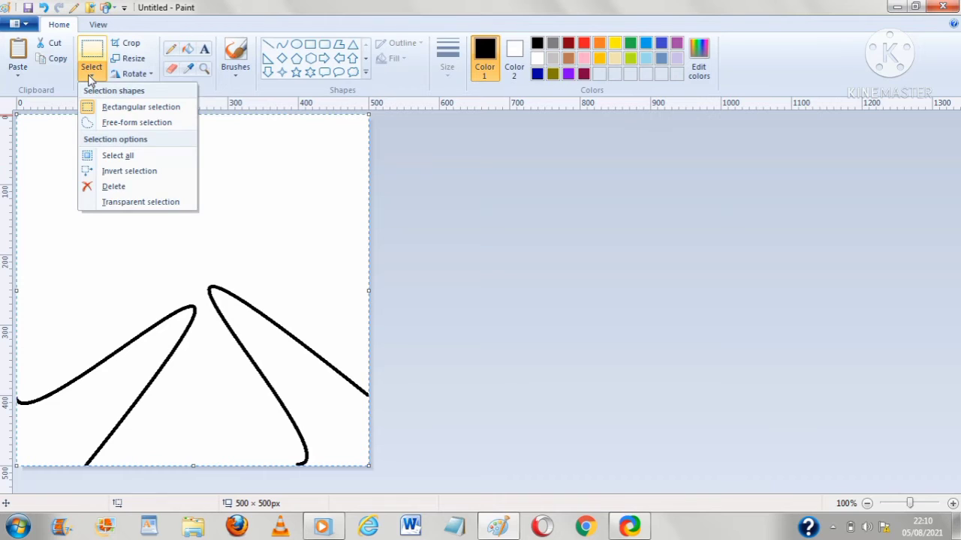
left_click(117, 201)
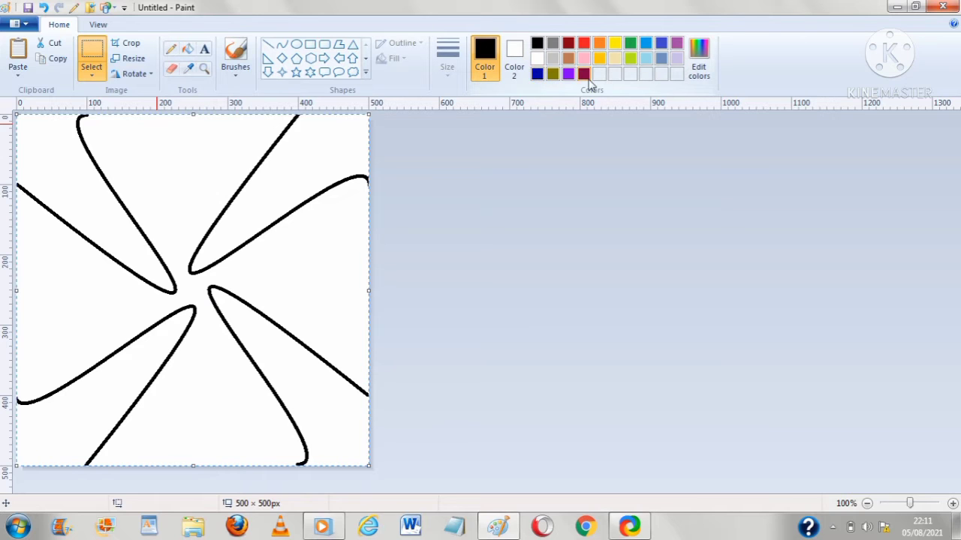
Open the color editor and try a basic brown, a teal from the spectrum, and a red value of 255.
left_click(699, 69)
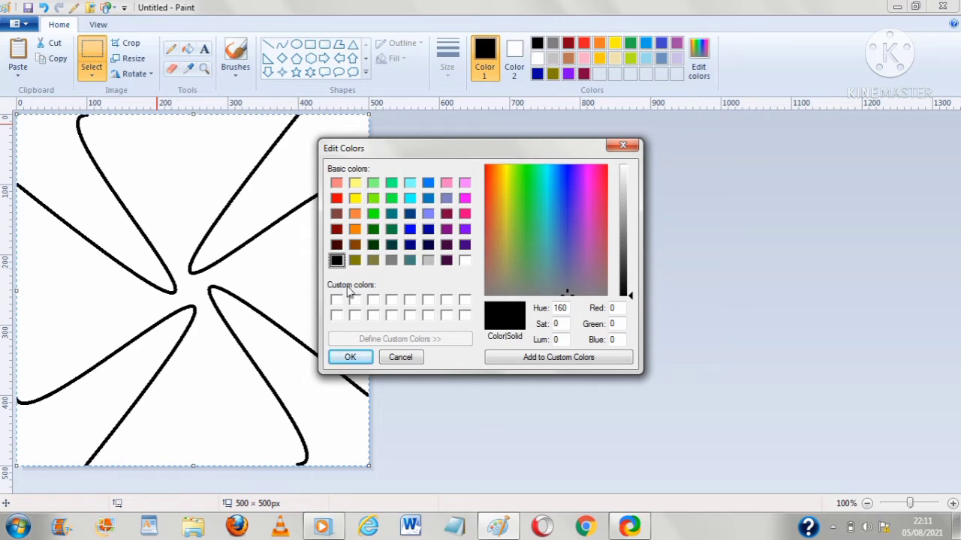
left_click(337, 215)
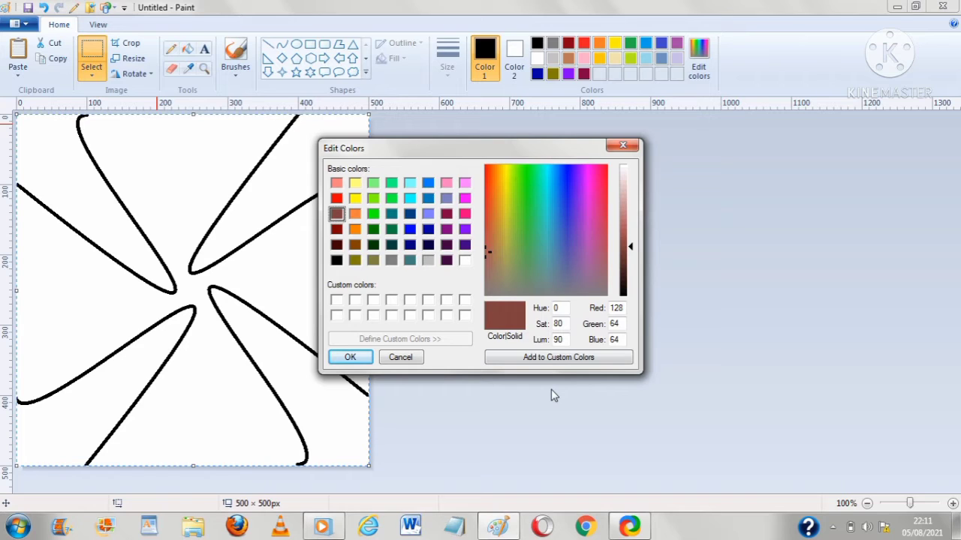
left_click(543, 227)
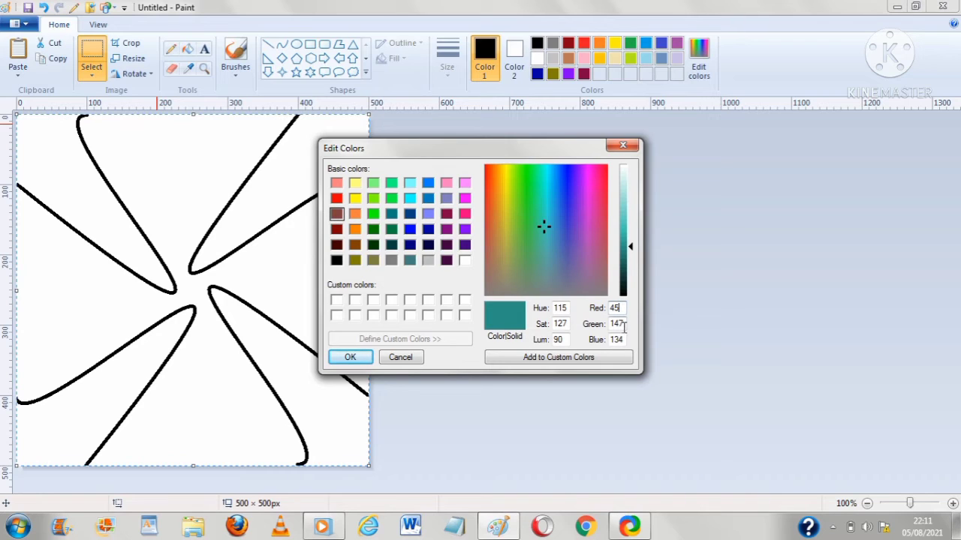
left_click(623, 325)
left_click(623, 343)
left_click(617, 309)
type("55")
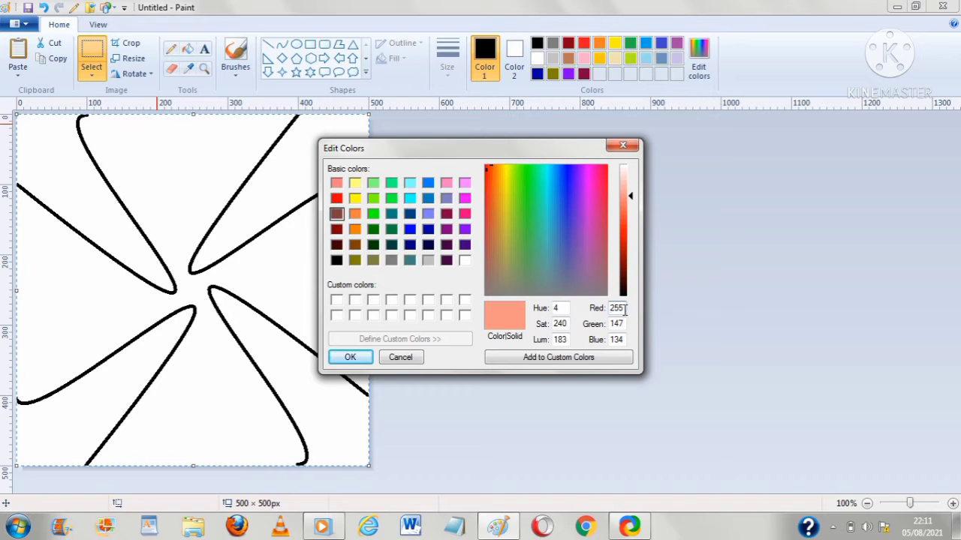
Define a custom gray with red 130, green 130 and blue 130 as Color 1.
left_click_drag(624, 309, 611, 310)
type("130")
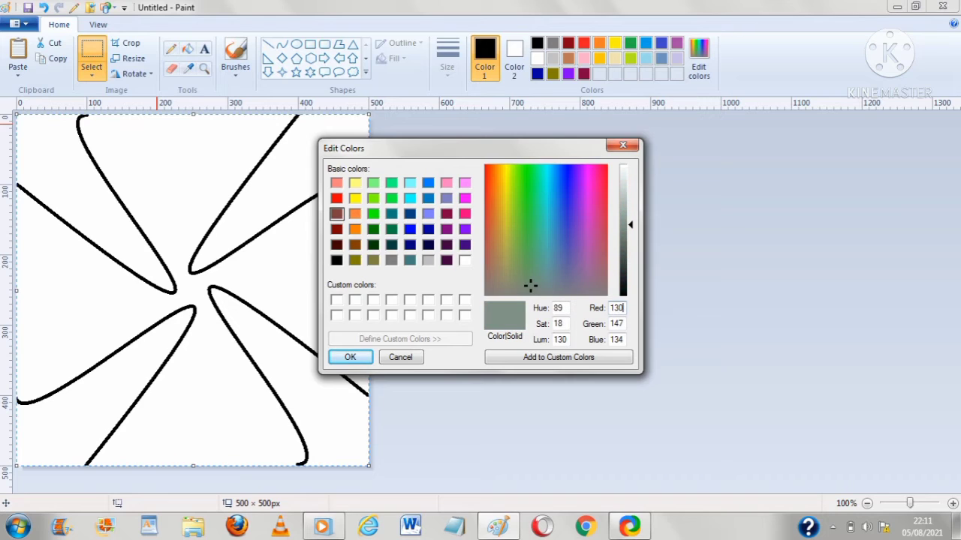
left_click_drag(625, 323, 607, 329)
type("130")
left_click(622, 339)
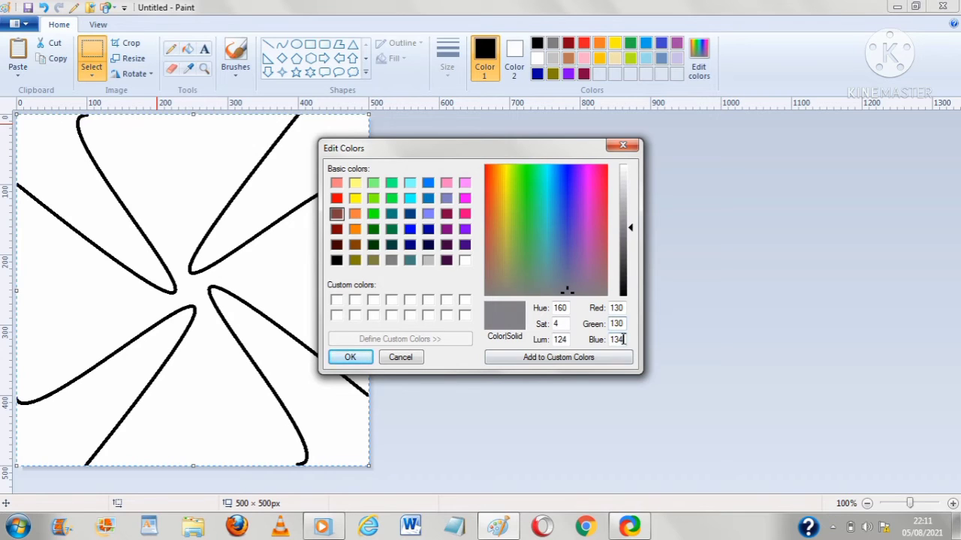
key("BackSpace")
type("0")
left_click(350, 358)
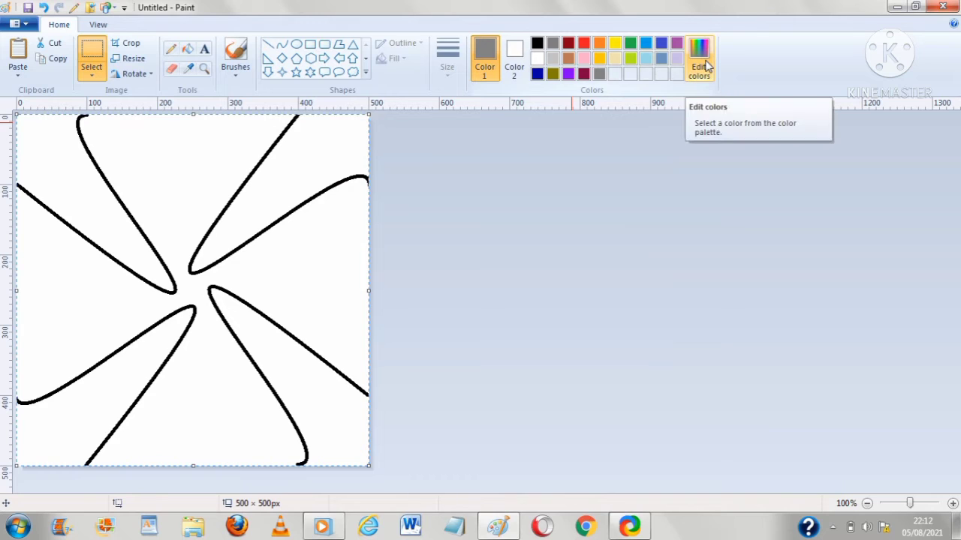
Recolor all four black curves dark blue with the fill tool.
left_click(537, 75)
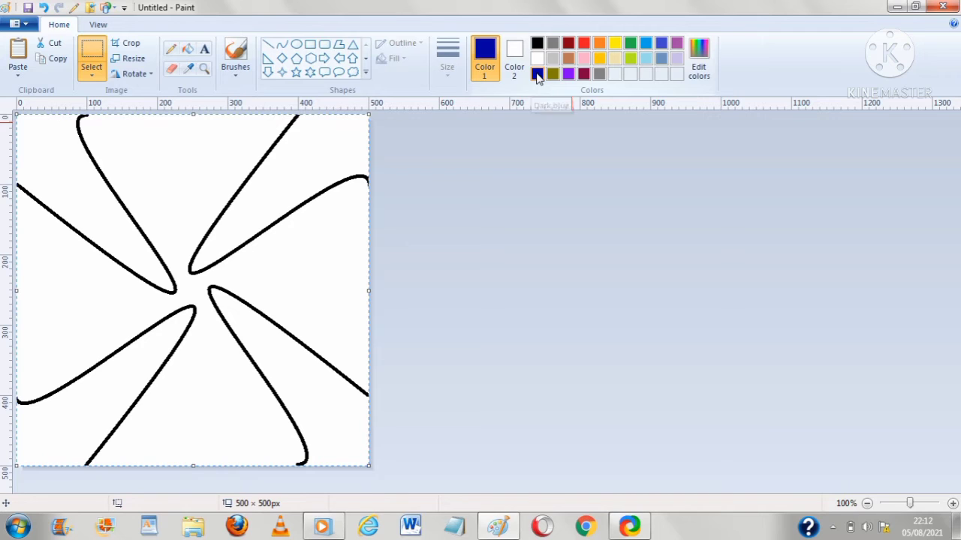
left_click(191, 50)
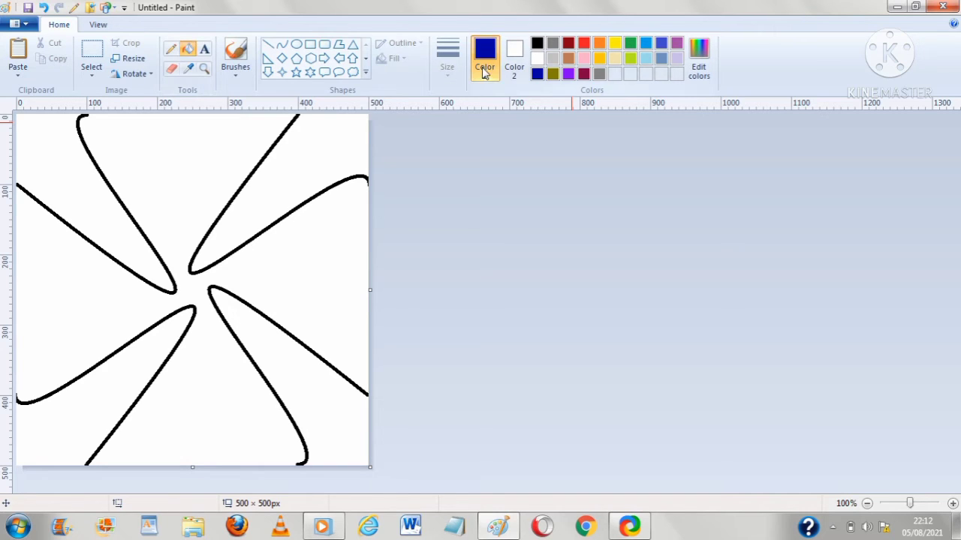
left_click(217, 227)
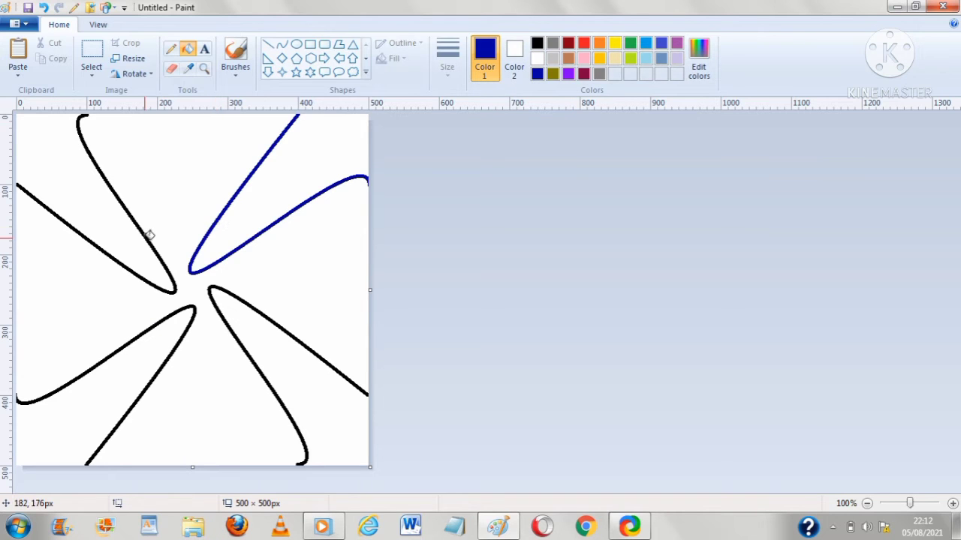
left_click(149, 236)
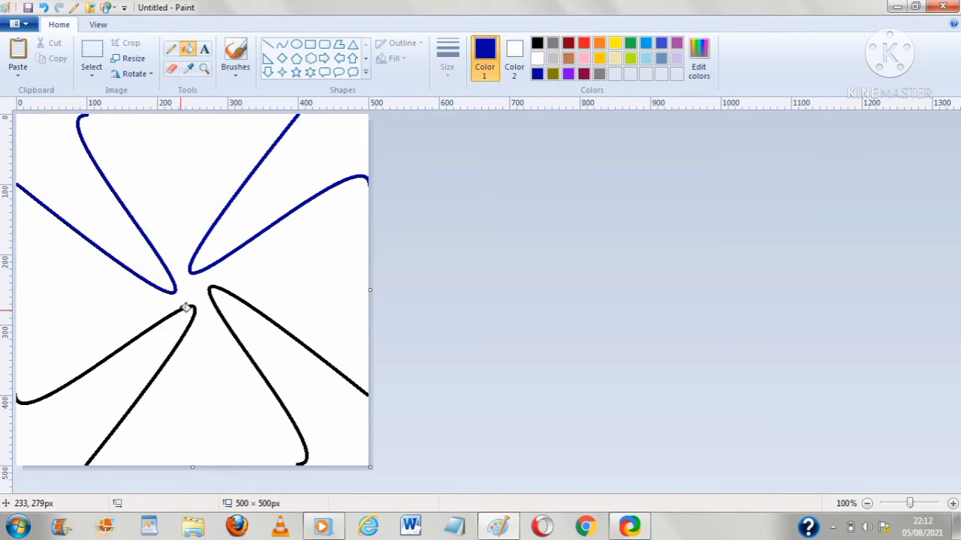
left_click(185, 309)
left_click(232, 294)
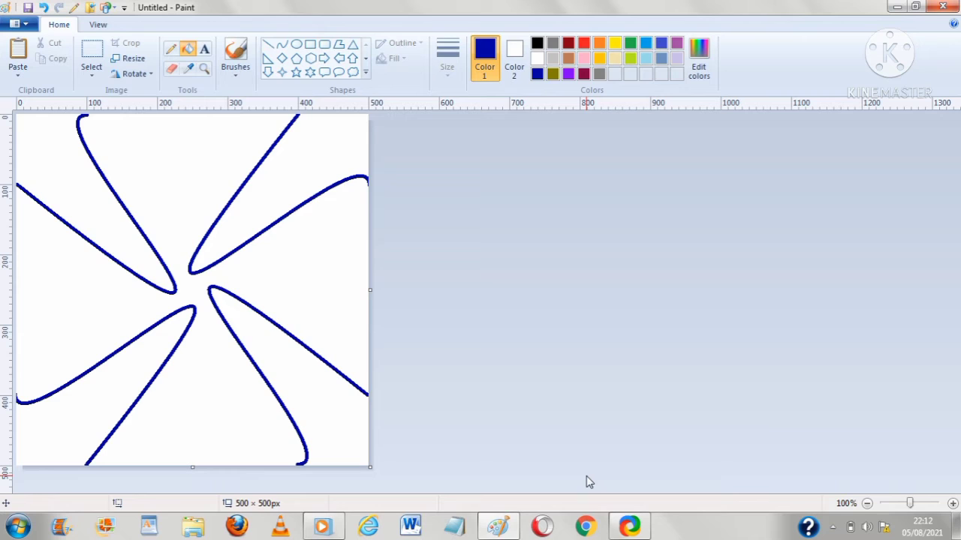
Try to overlay a copy of the whole drawing rotated right 90°.
key("ctrl+a")
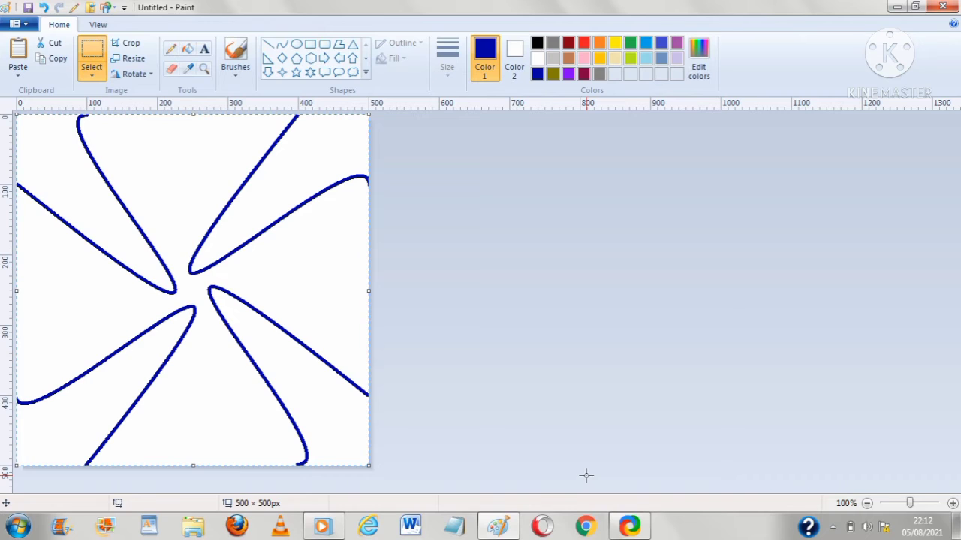
left_click(144, 73)
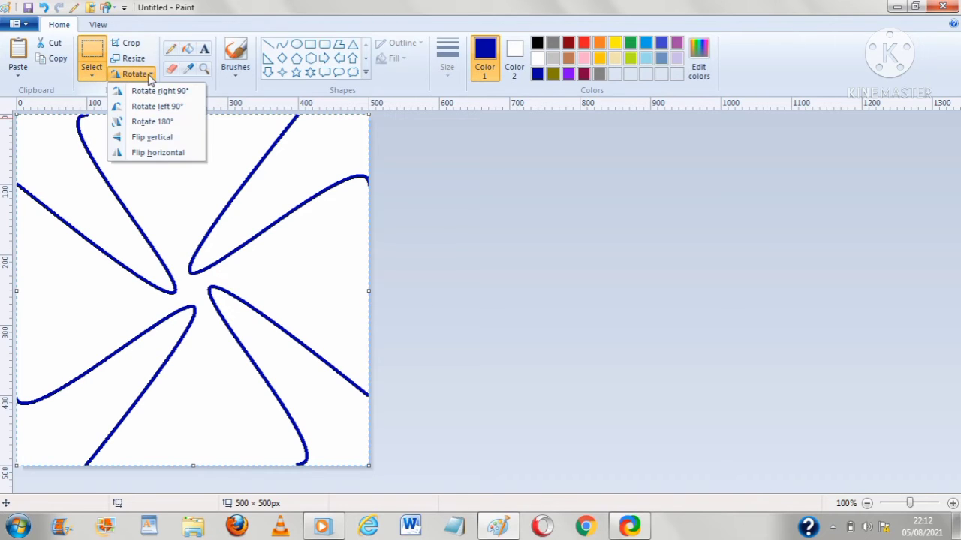
left_click(150, 91)
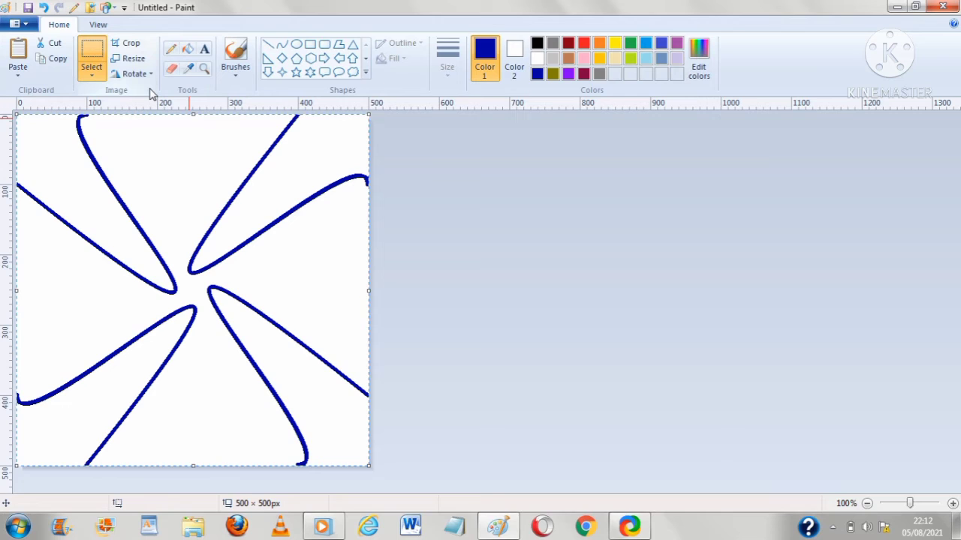
key("Escape")
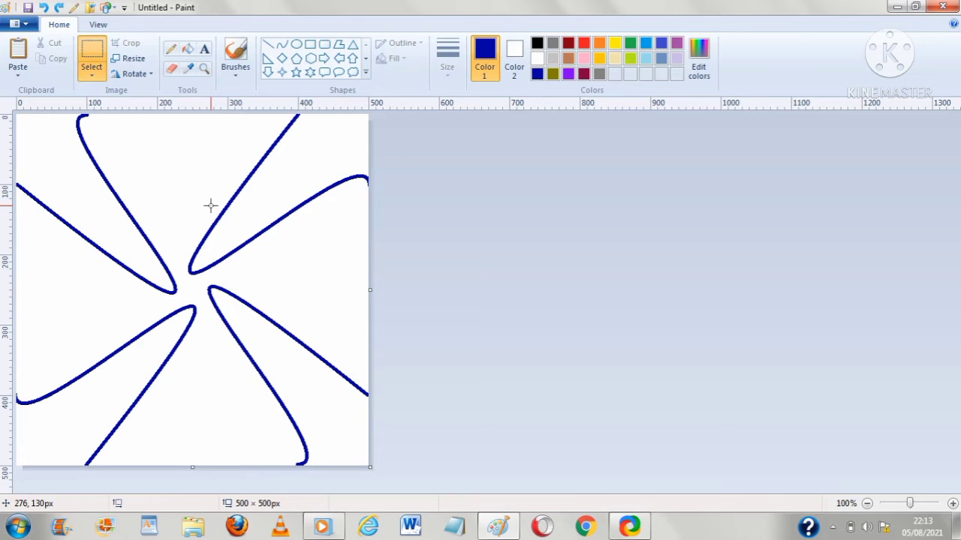
Fill the four regions enclosed by the curves with dark blue and the surrounding white area with red.
left_click(187, 49)
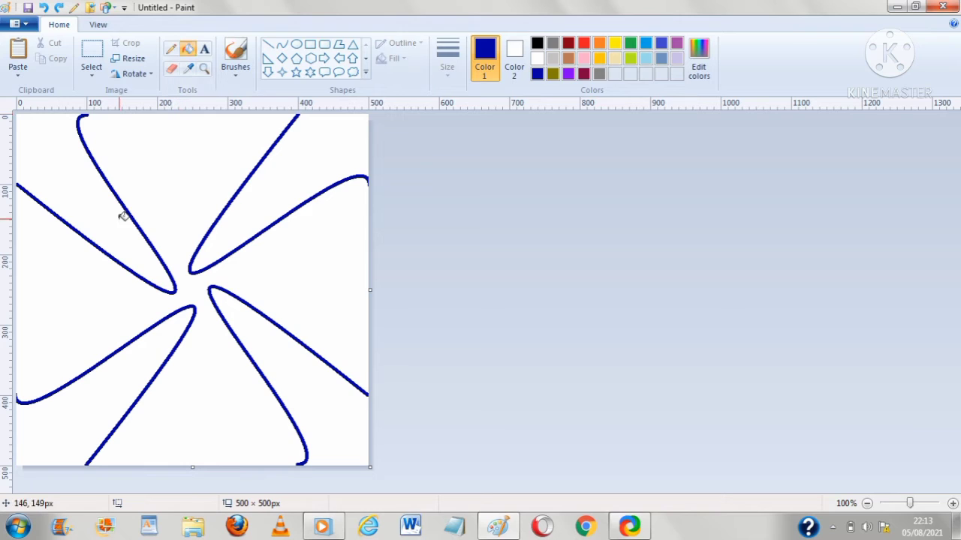
left_click(123, 219)
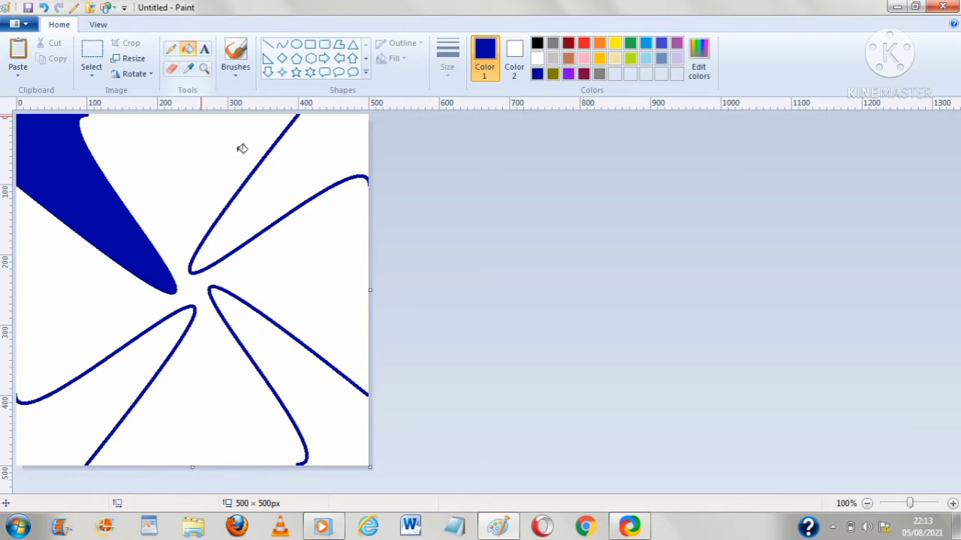
left_click(268, 188)
left_click(285, 357)
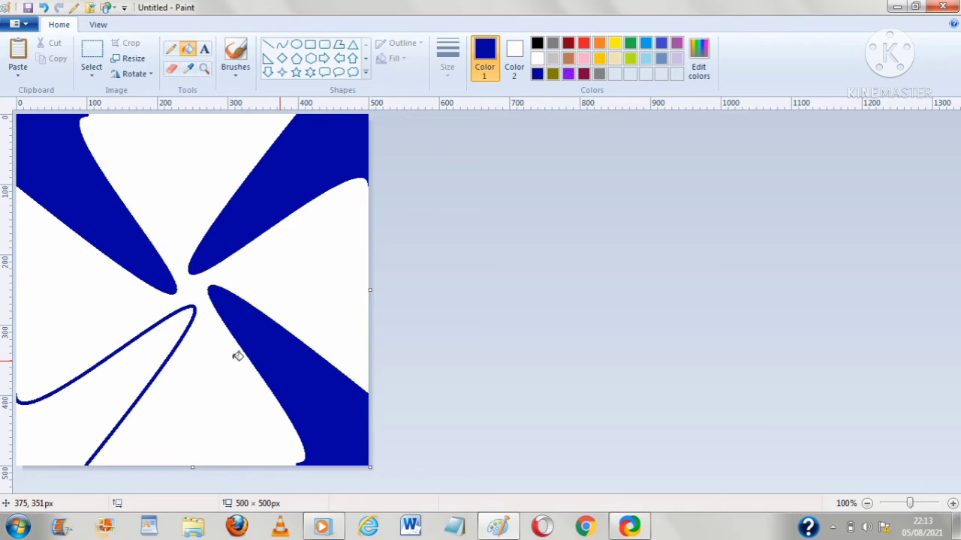
left_click(122, 373)
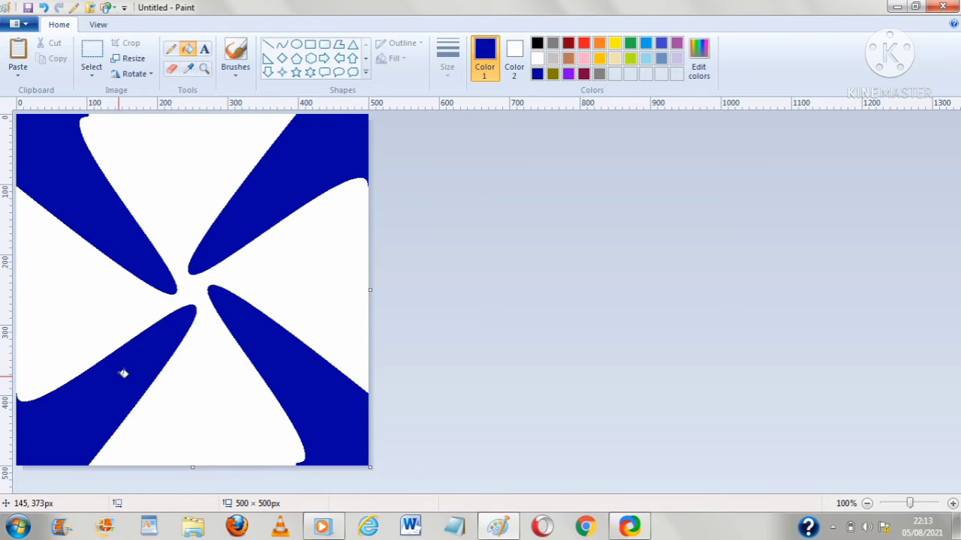
left_click(585, 44)
left_click(202, 146)
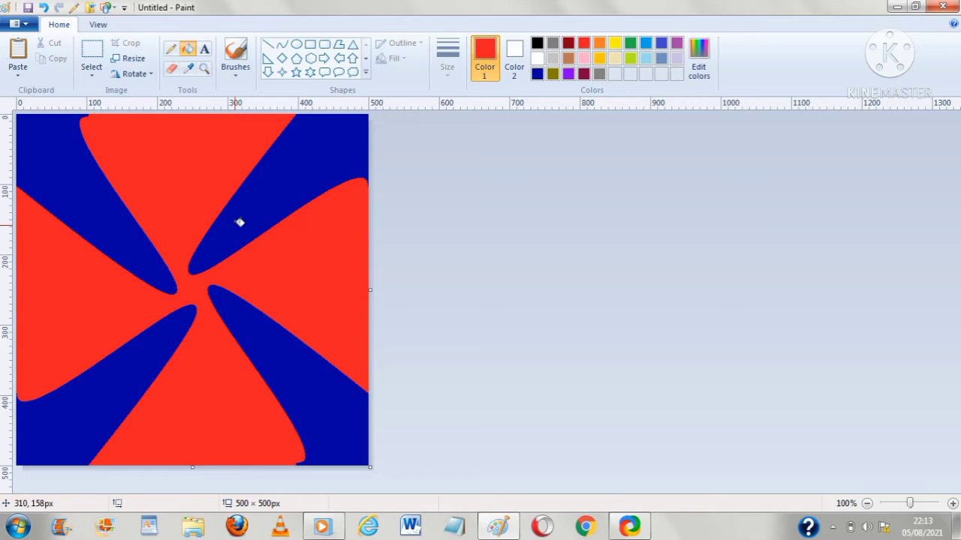
Copy the entire colored design and paste it as the first tile on the blank canvas of a new Paint window.
key("ctrl+a")
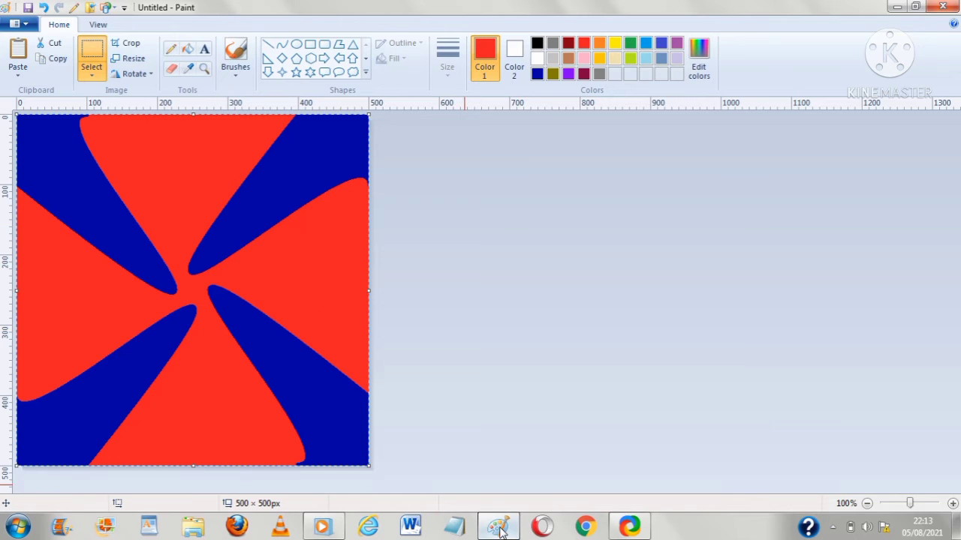
mouse_move(501, 530)
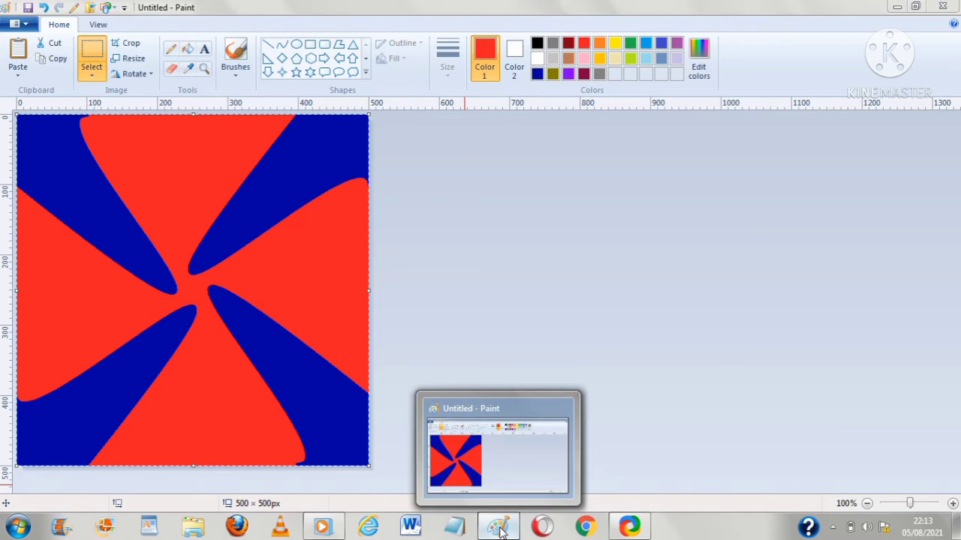
right_click(501, 531)
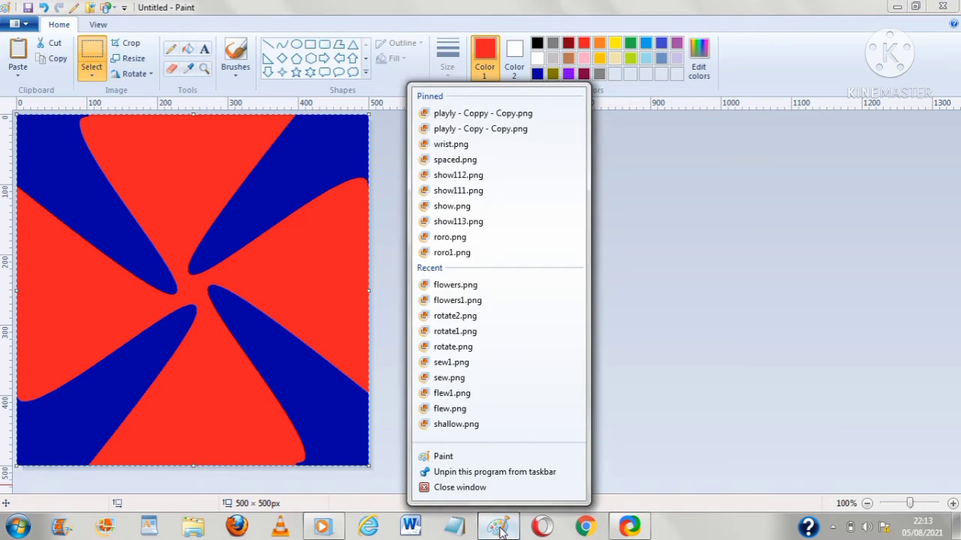
left_click(475, 456)
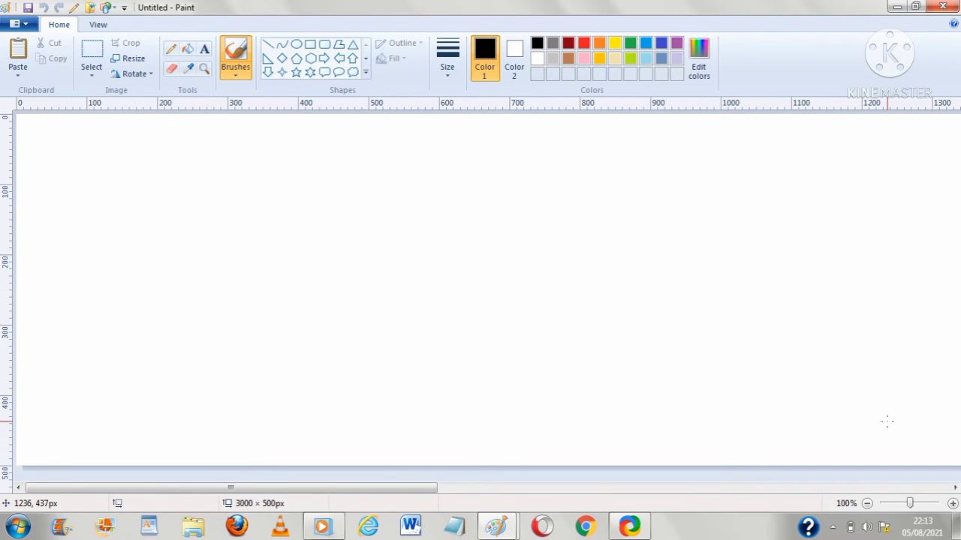
left_click(867, 504)
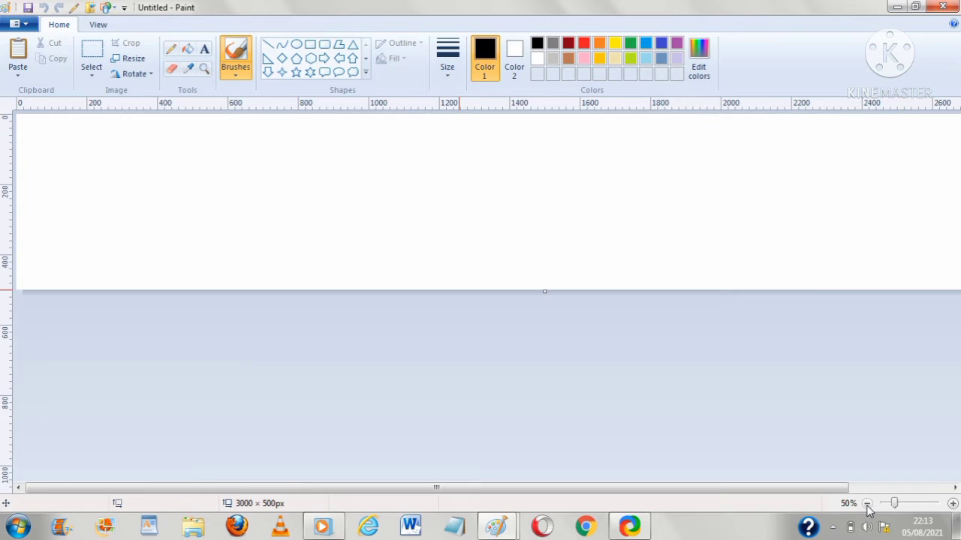
left_click(867, 504)
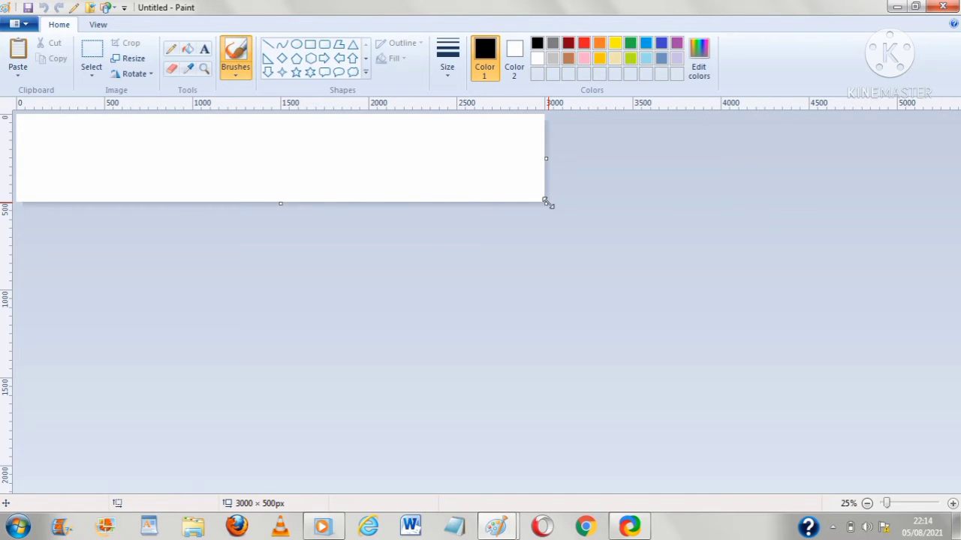
key("ctrl+v")
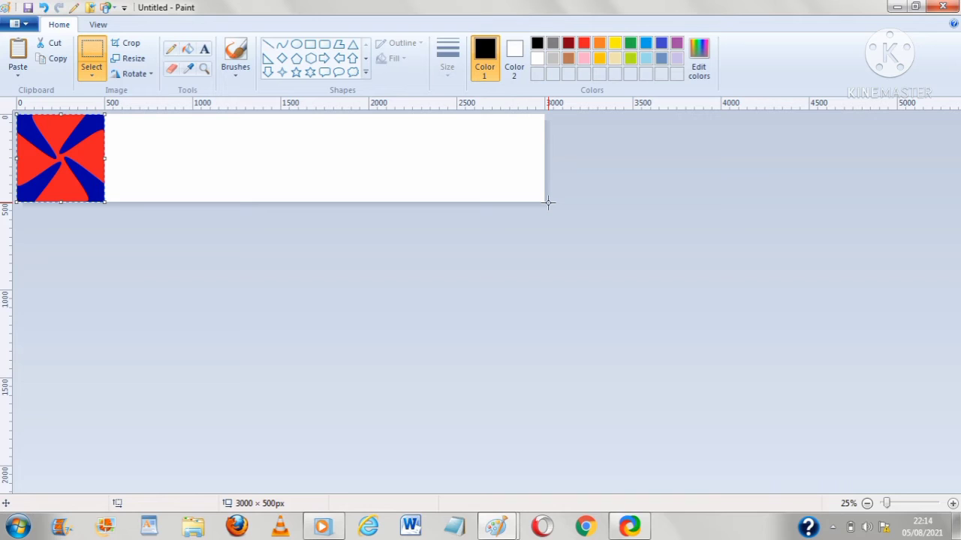
Place a second copy of the tile flush against the first one and flip it horizontally.
left_click_drag(58, 145, 147, 145)
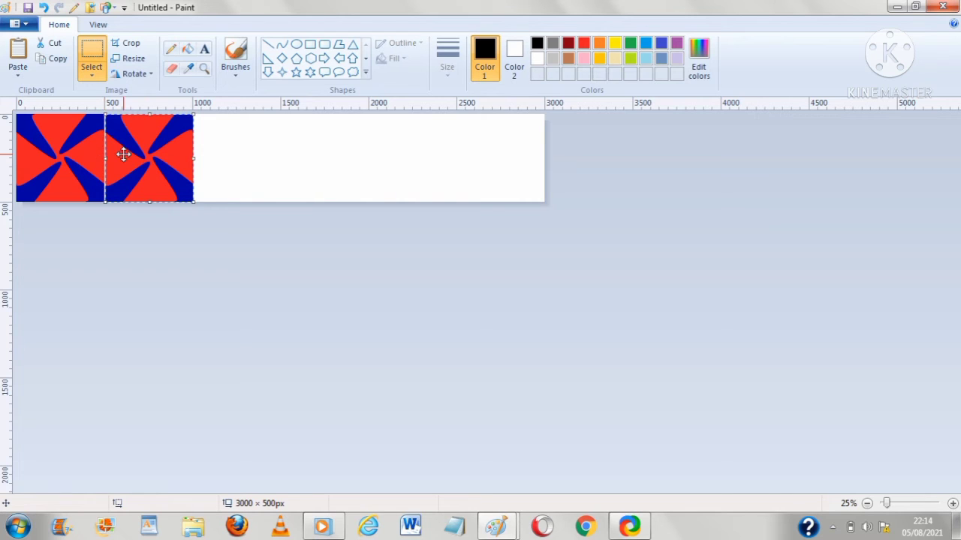
key("Escape")
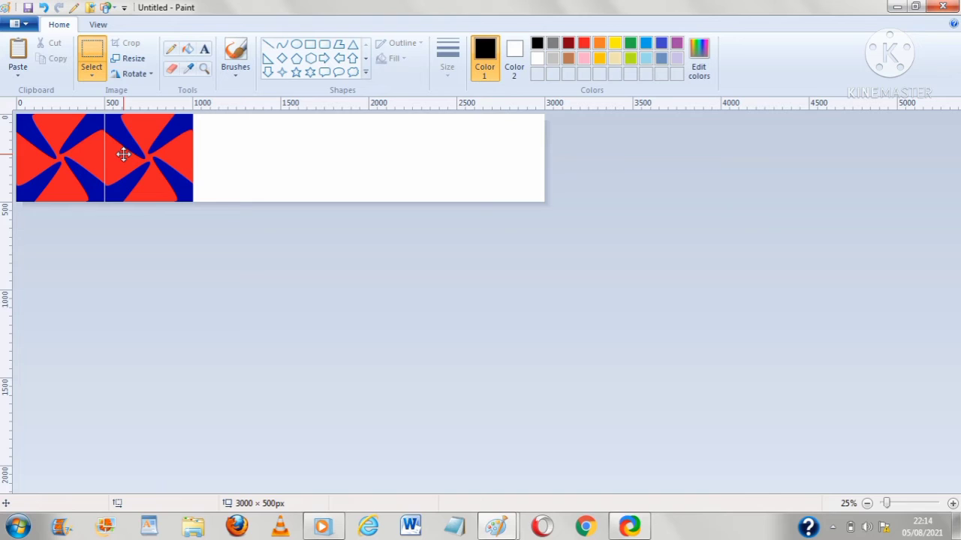
left_click_drag(124, 155, 122, 155)
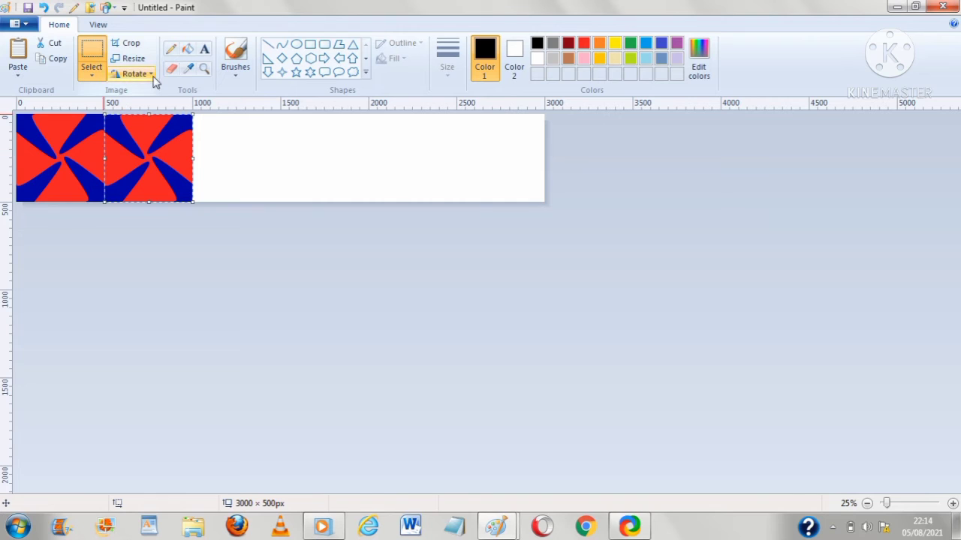
left_click(150, 74)
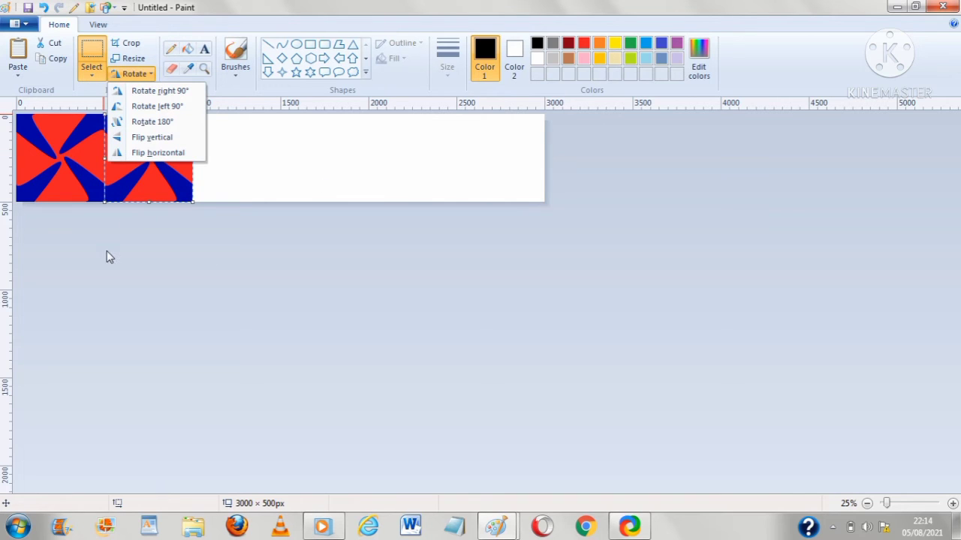
key("h")
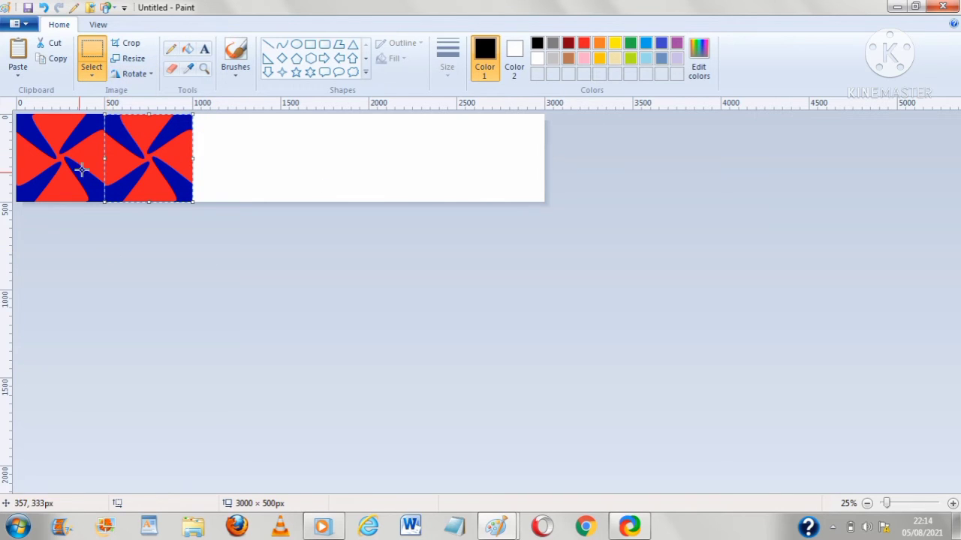
left_click(150, 74)
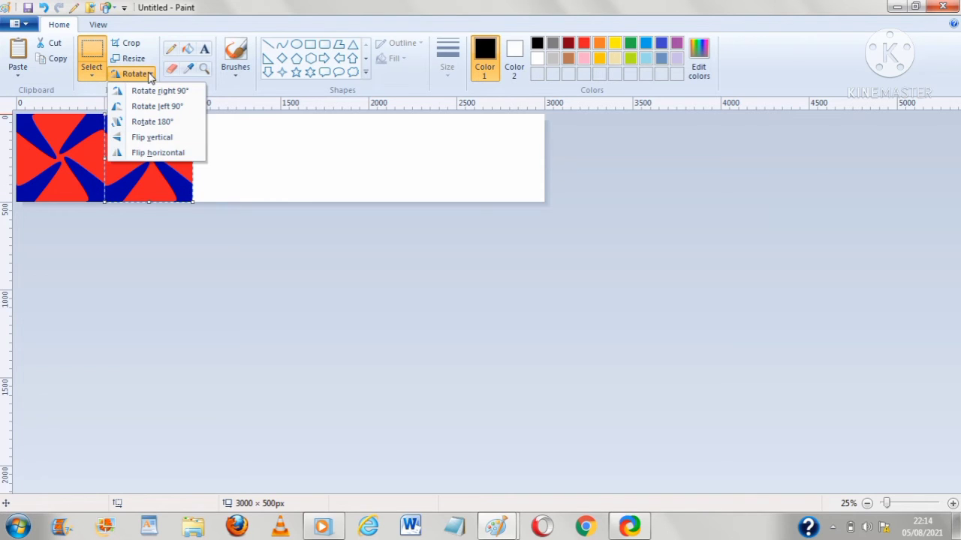
left_click(156, 153)
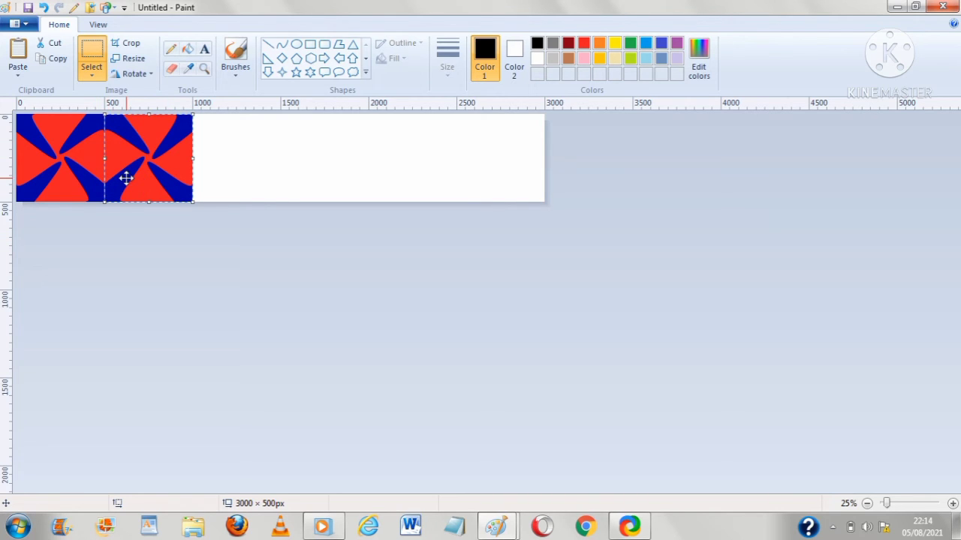
left_click(132, 259)
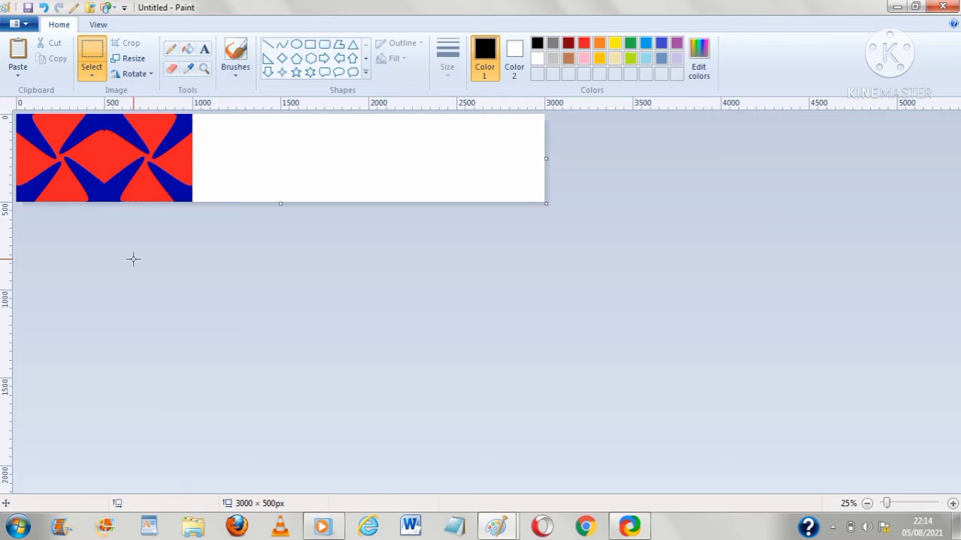
Paste a third tile in its original orientation flush against the second, starting at about 1000 px.
key("ctrl+v")
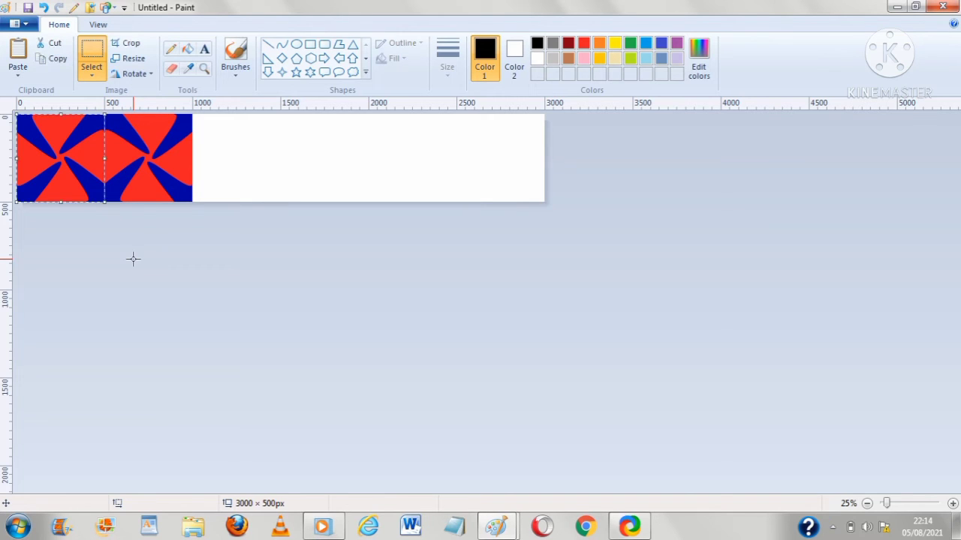
left_click_drag(46, 147, 222, 146)
key("Escape")
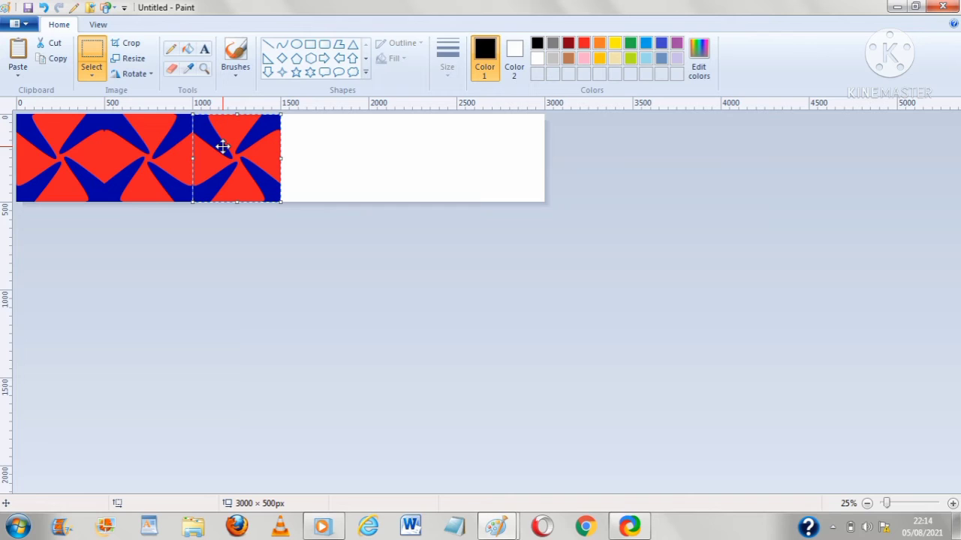
left_click(272, 310)
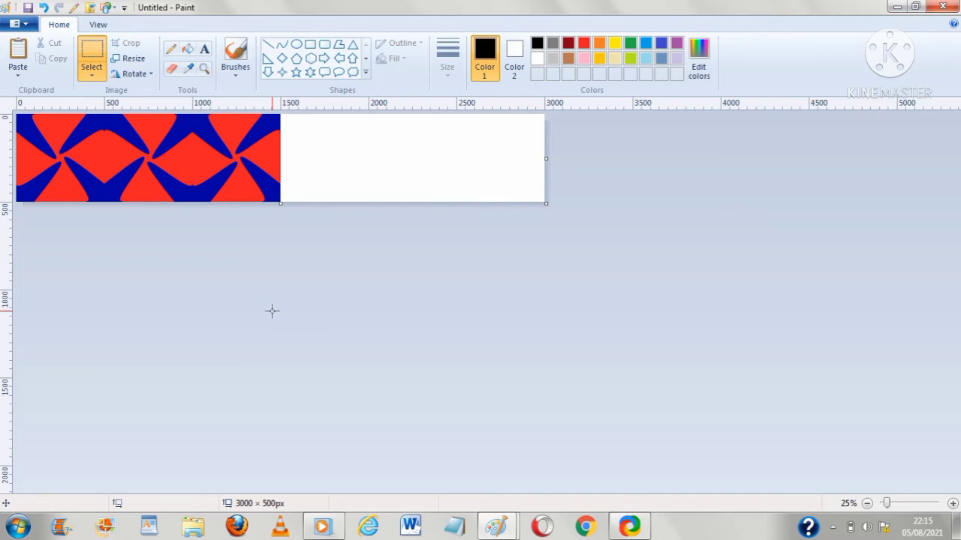
Paste a fourth tile directly after the third, starting at about 1500 px, and flip it horizontally.
key("ctrl+v")
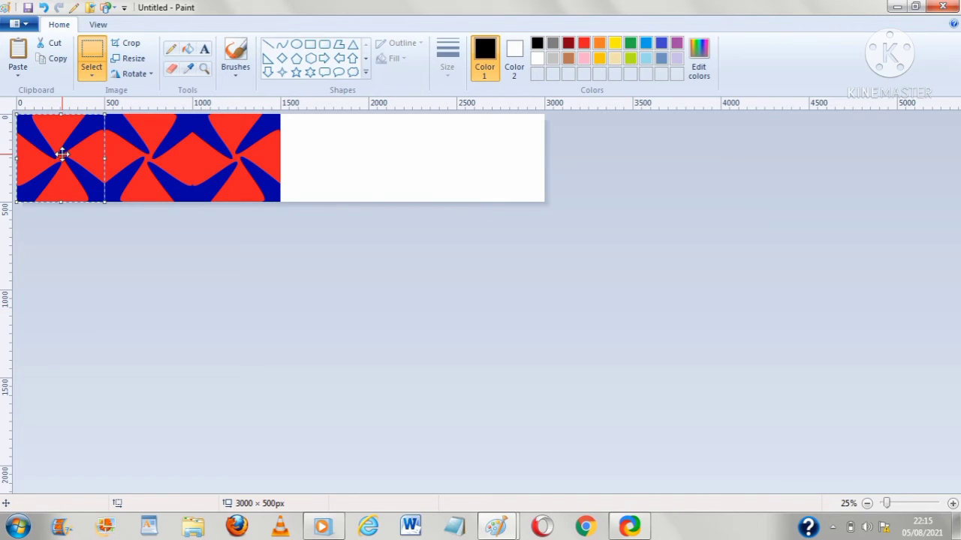
left_click_drag(63, 154, 326, 151)
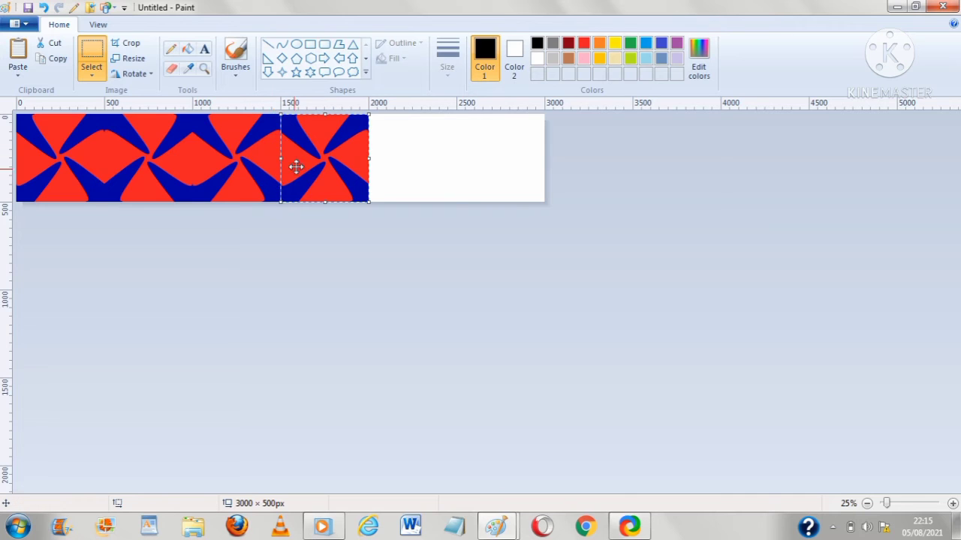
left_click(139, 73)
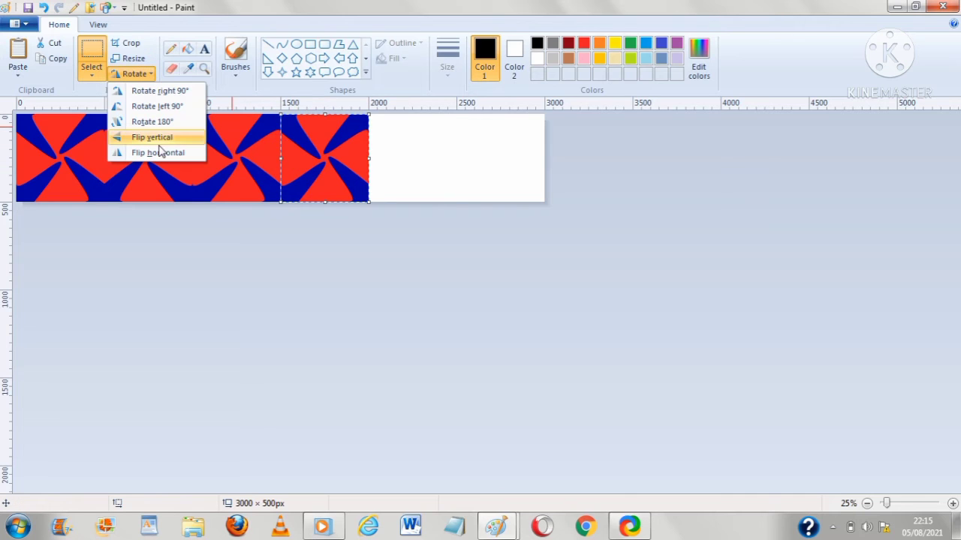
left_click(159, 153)
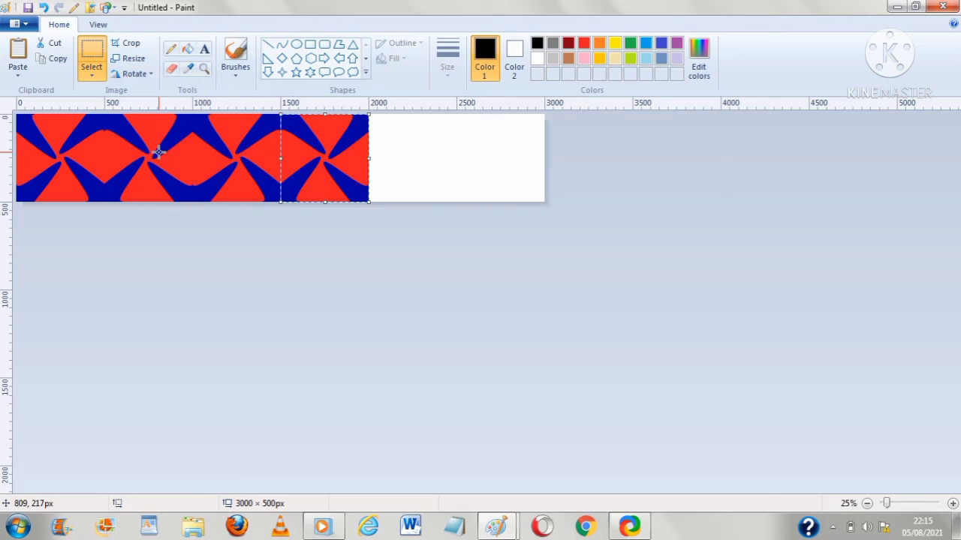
left_click(265, 307)
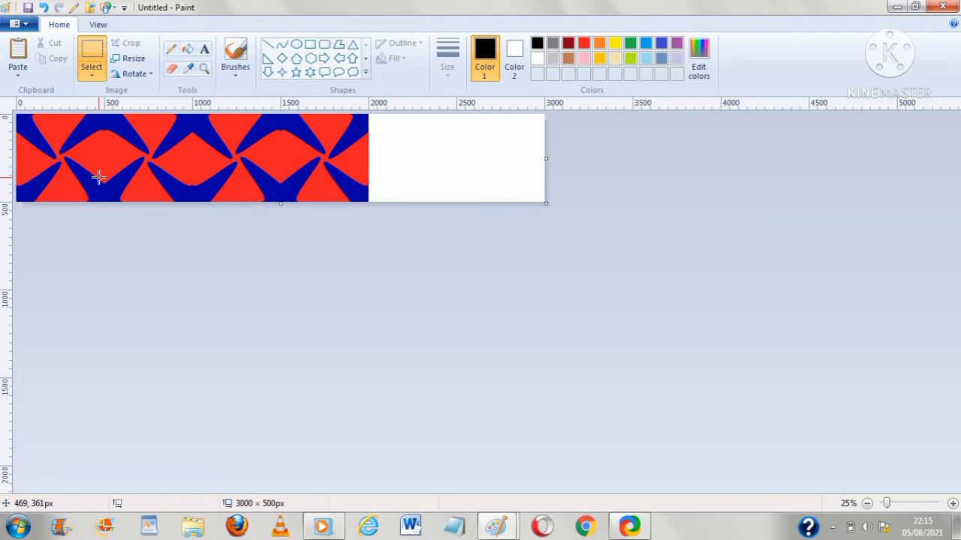
Fill the rest of the strip with a fifth tile in original orientation and a sixth tile flipped horizontally.
key("ctrl+v")
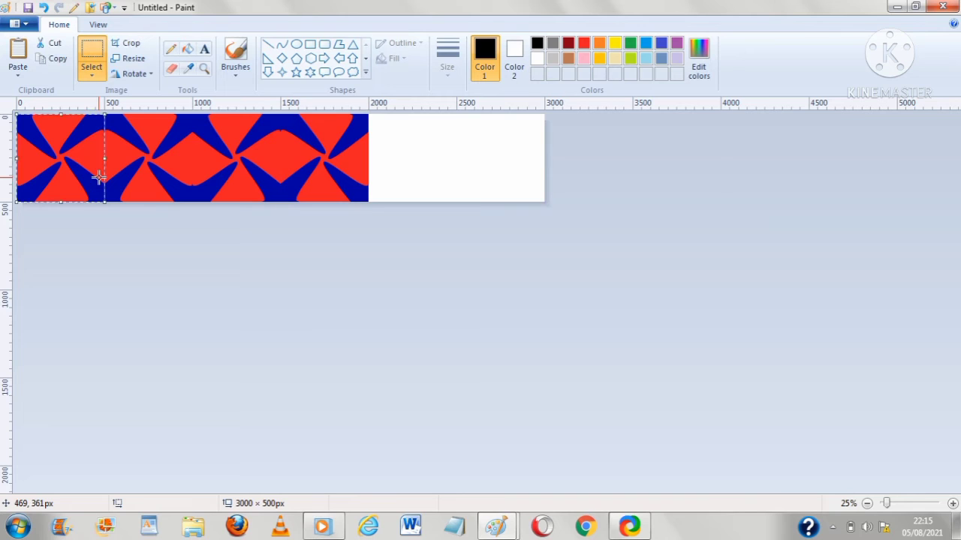
left_click_drag(64, 171, 415, 173)
key("ctrl+v")
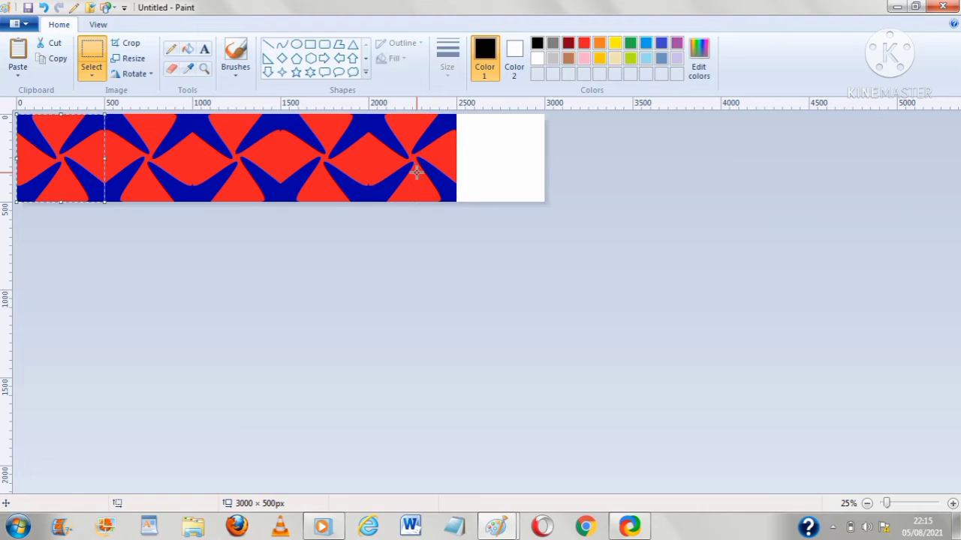
left_click_drag(47, 168, 489, 171)
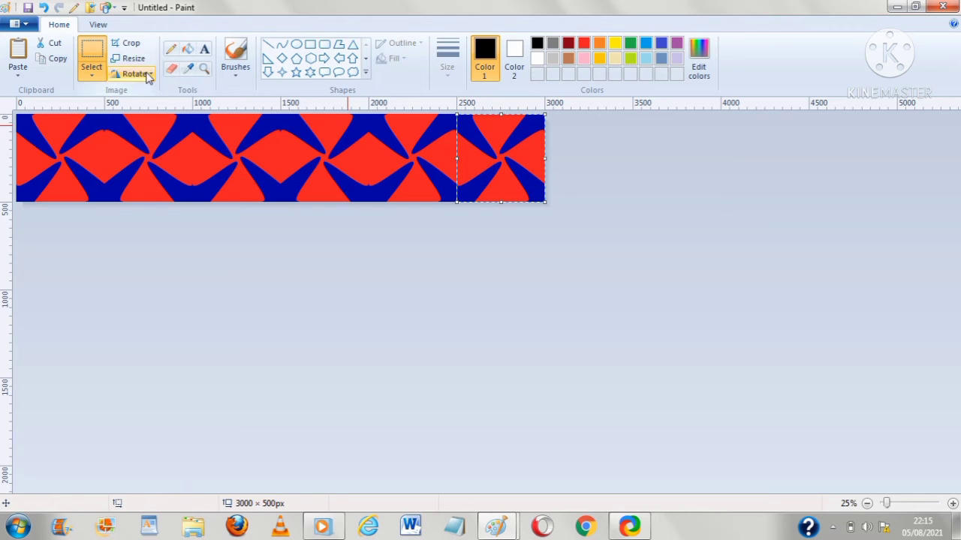
left_click(148, 77)
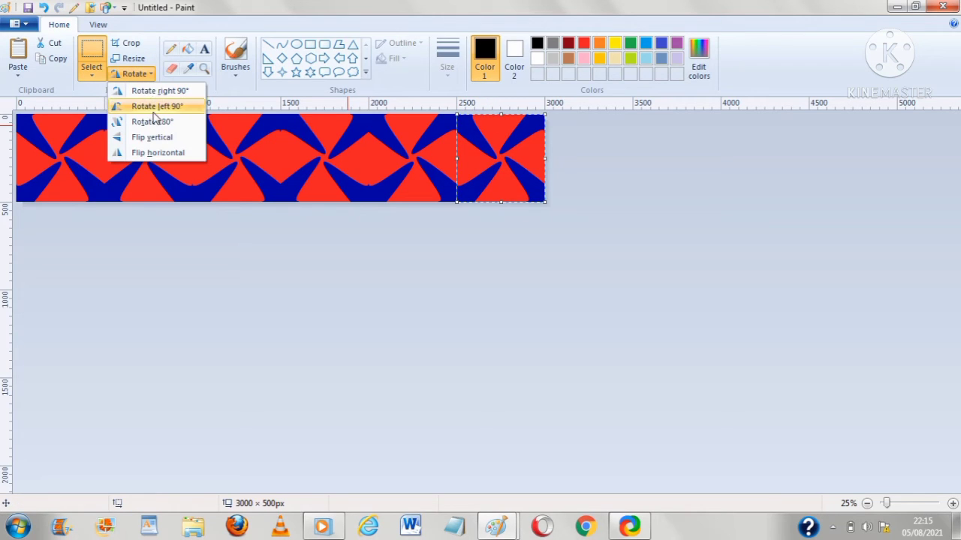
left_click(167, 152)
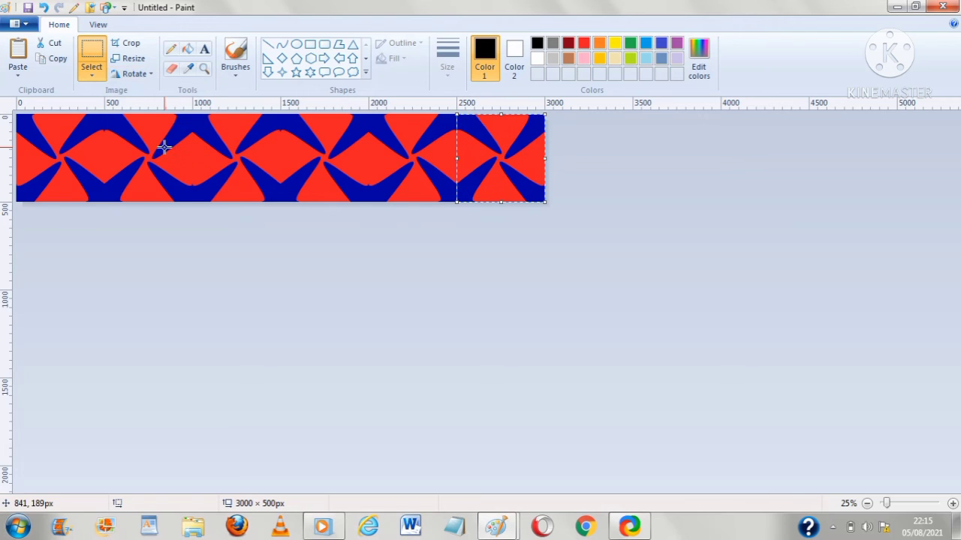
left_click(354, 325)
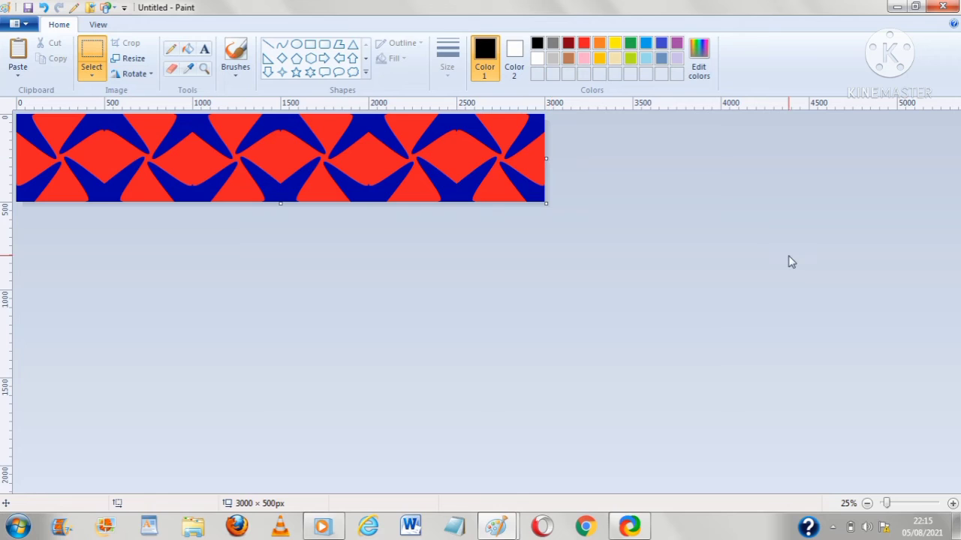
Copy the entire 3000 × 500 px strip of six tiles.
key("ctrl+a")
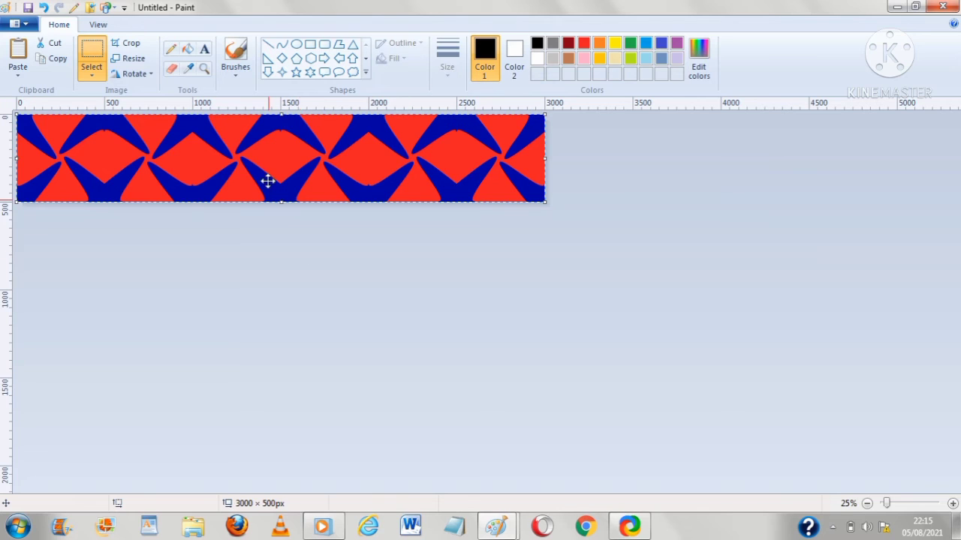
left_click(279, 301)
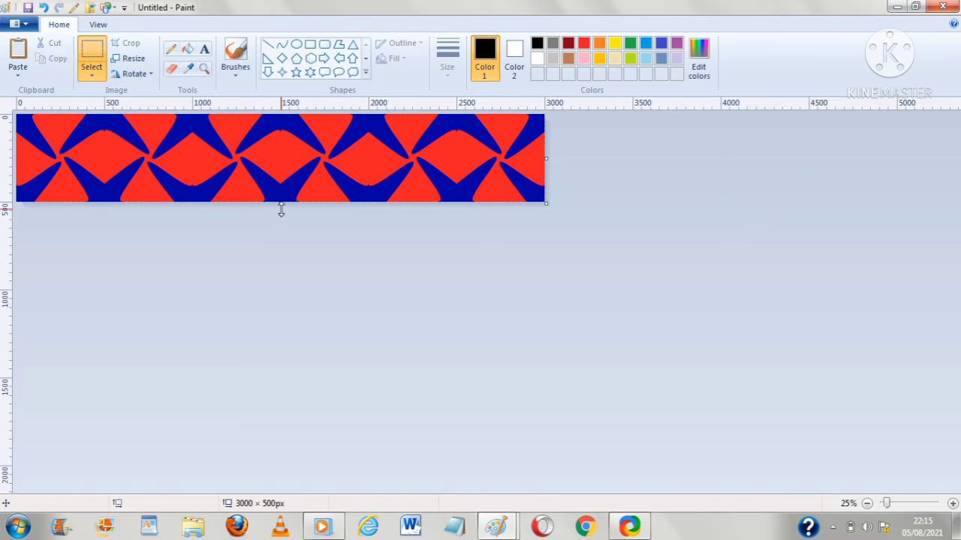
left_click_drag(280, 205, 296, 294)
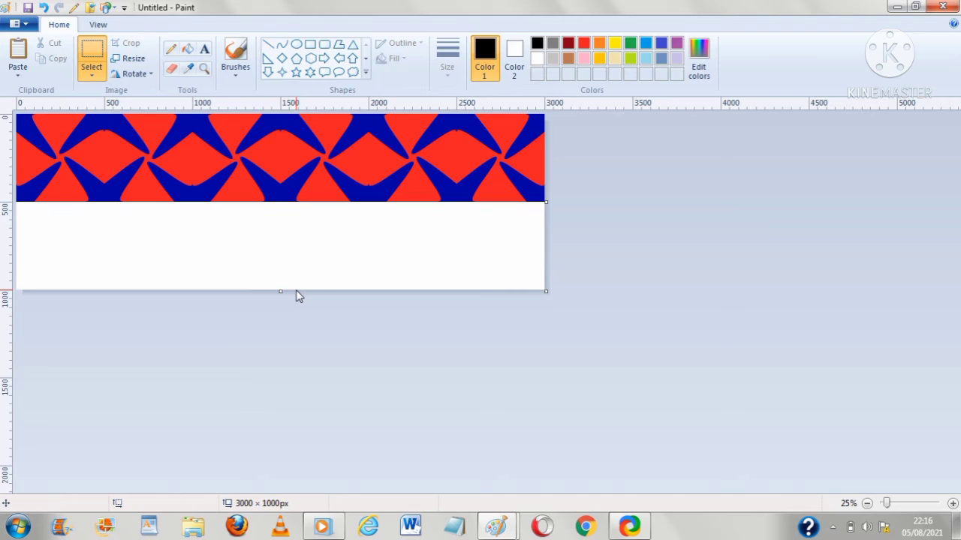
key("ctrl+z")
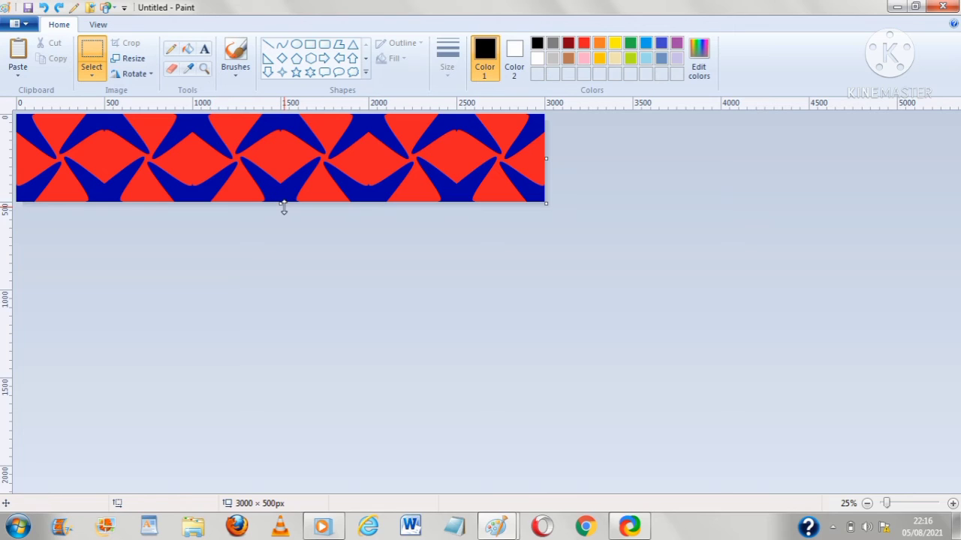
key("ctrl+a")
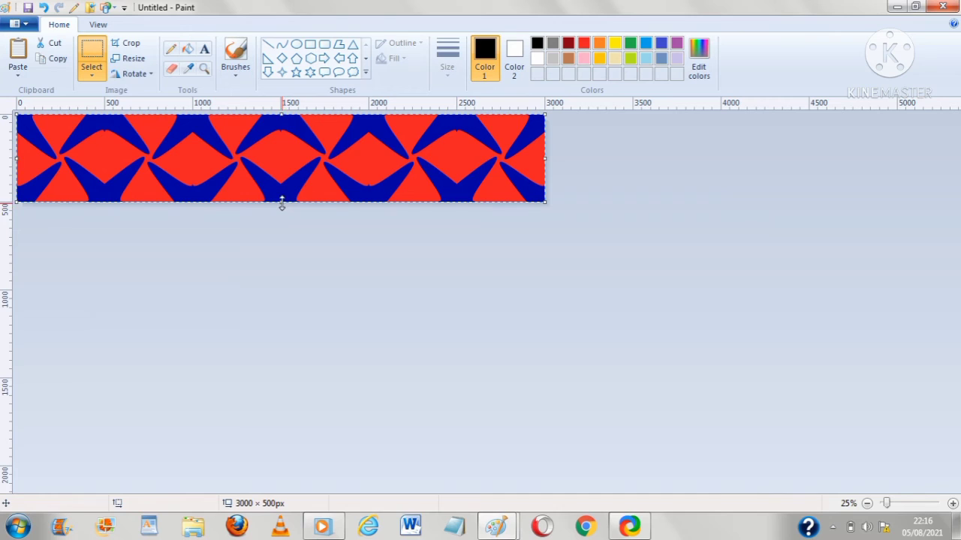
left_click_drag(280, 204, 299, 291)
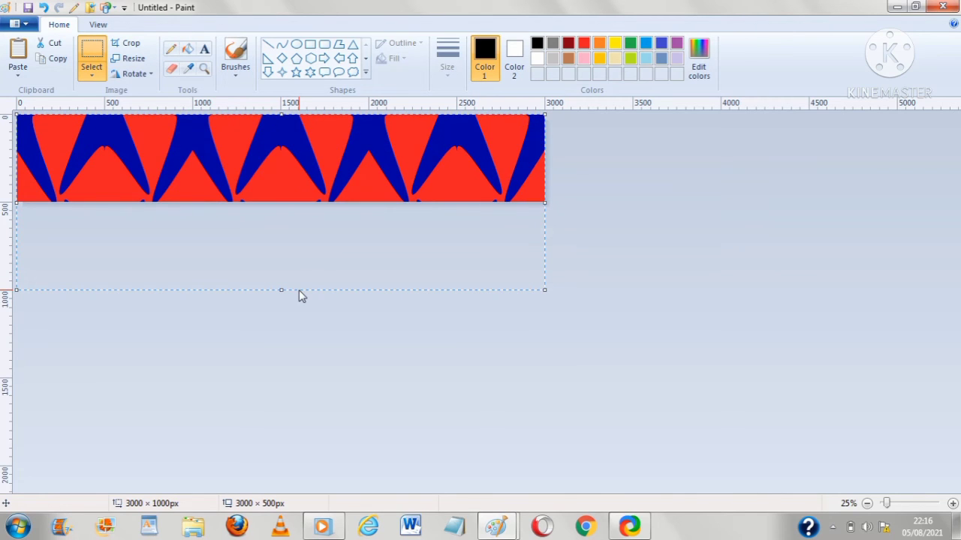
left_click(332, 364)
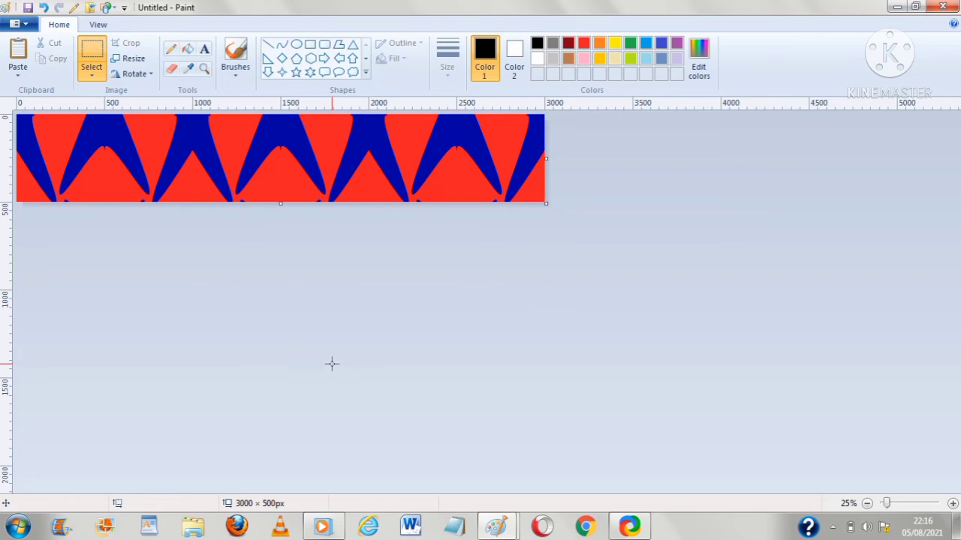
key("ctrl+z")
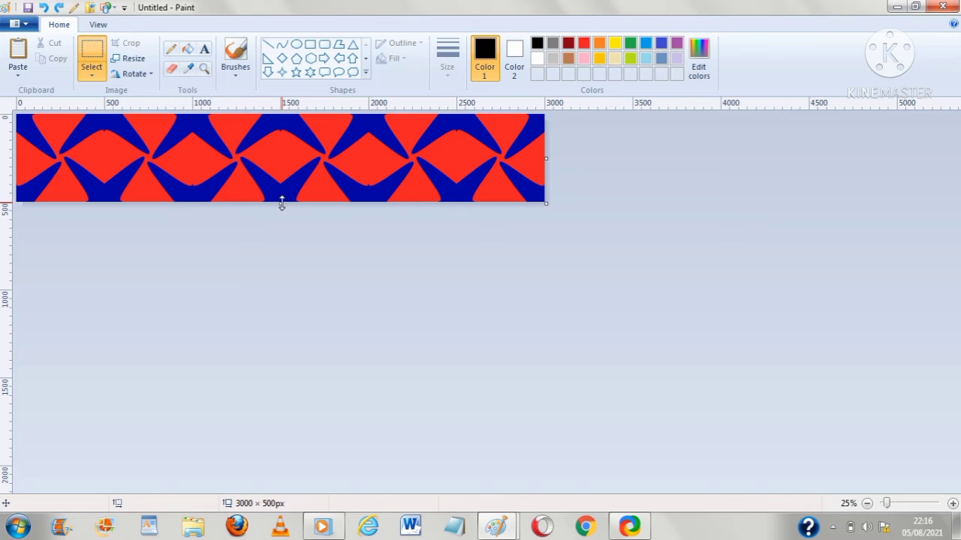
Extend the canvas downward to 3000 × 1000 px and paste the copied strip flush beneath the first row.
left_click_drag(281, 204, 284, 291)
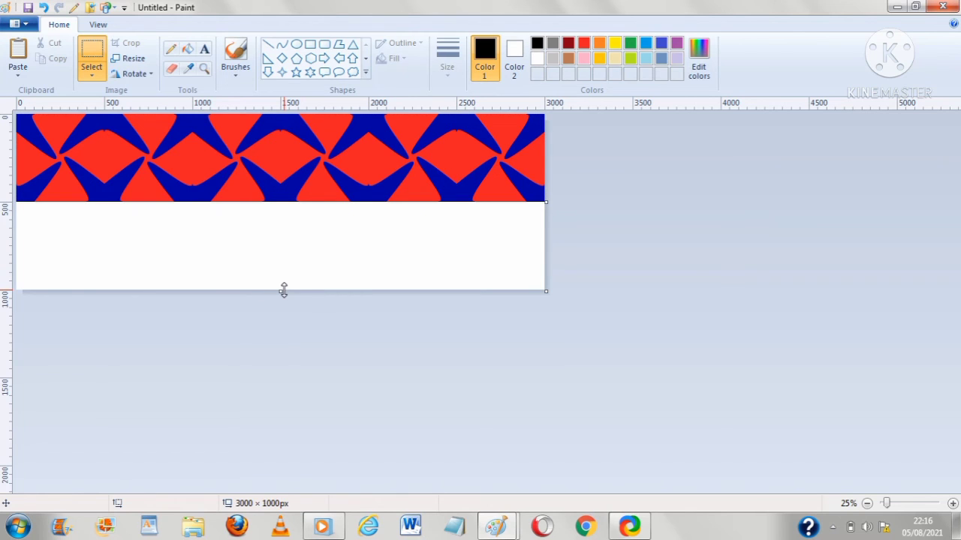
key("ctrl+v")
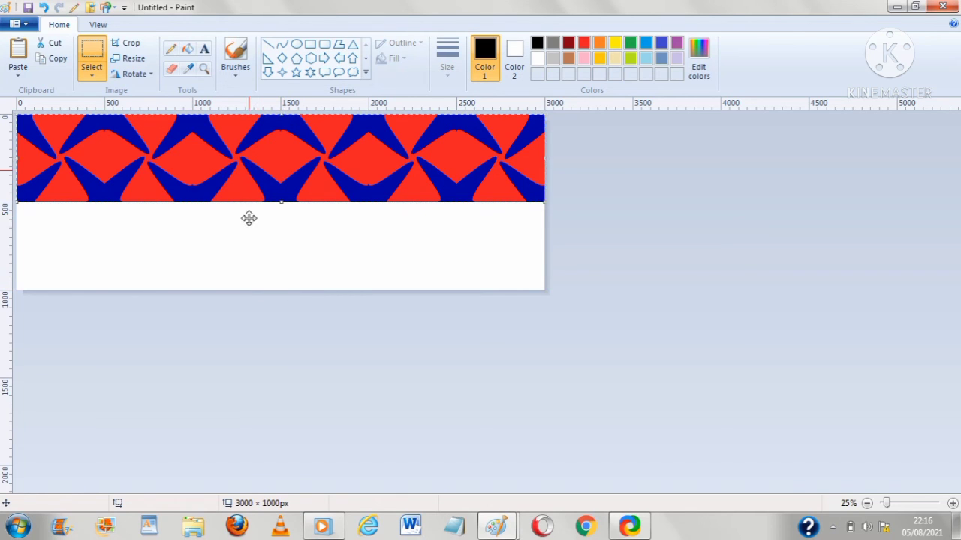
left_click_drag(249, 218, 262, 237)
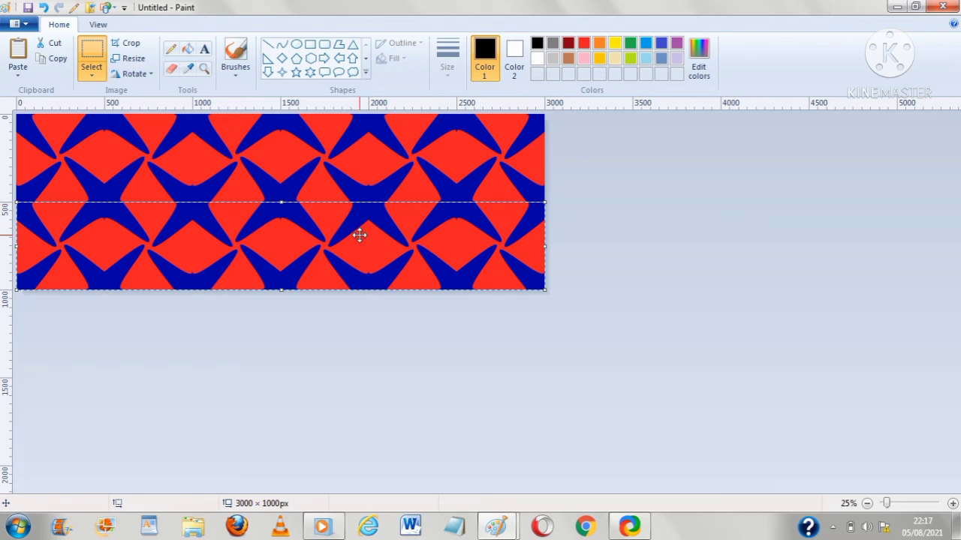
key("Escape")
key("ctrl+z")
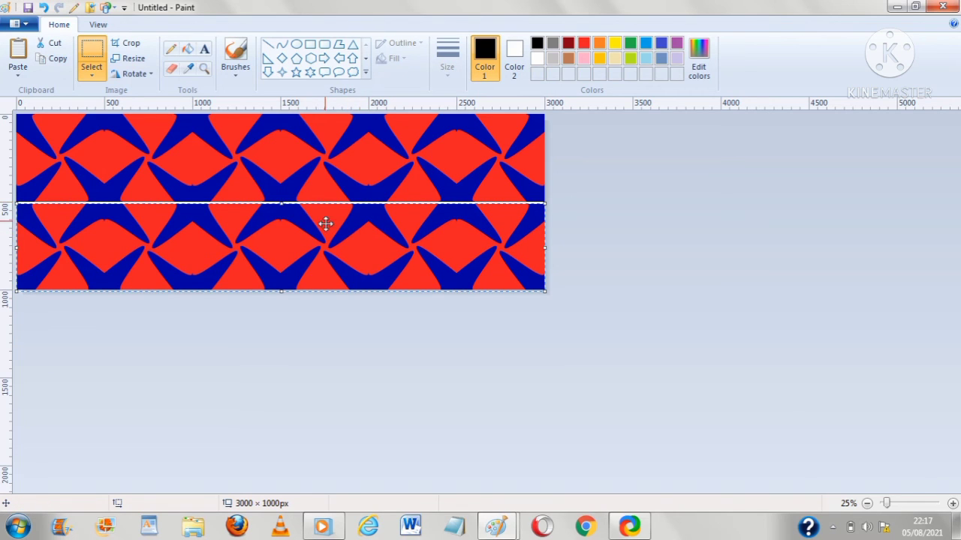
key("Escape")
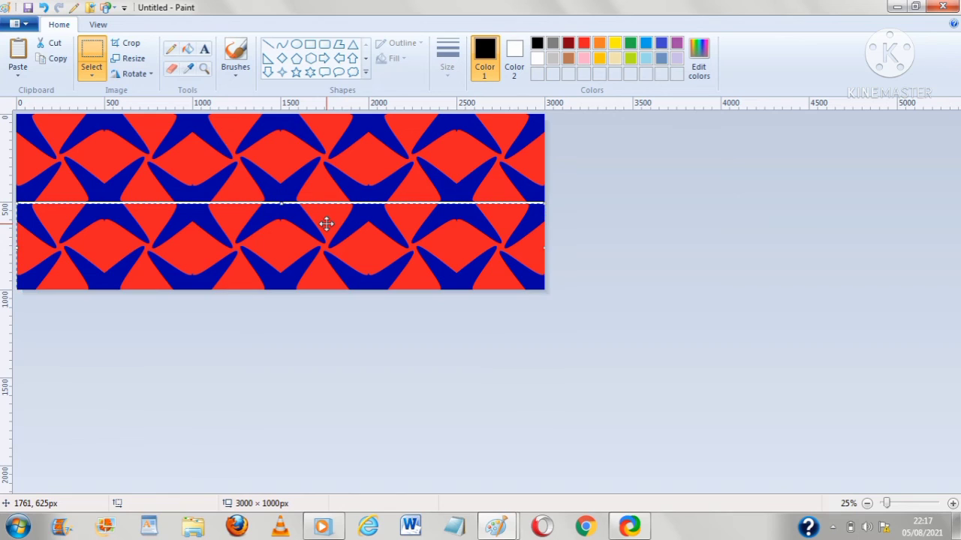
left_click_drag(327, 224, 326, 222)
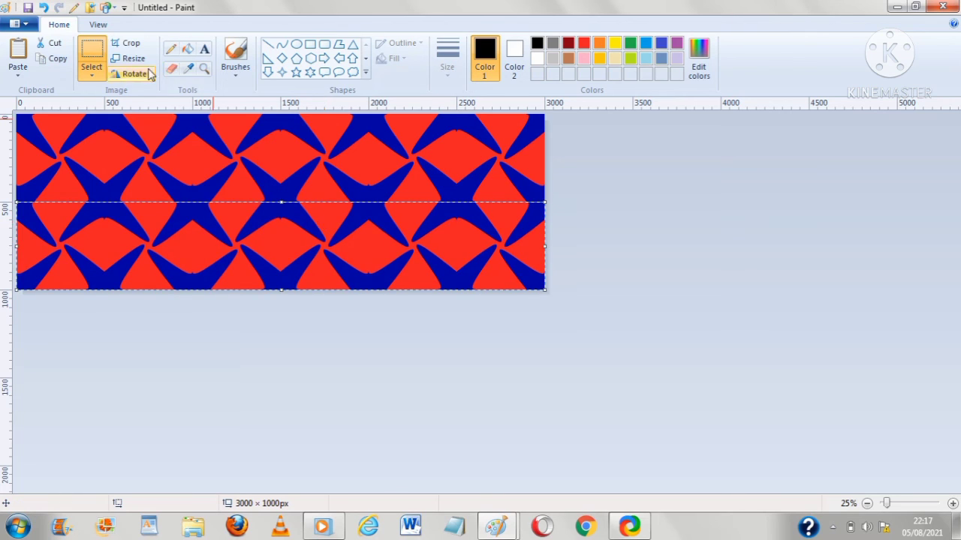
Rotate the pasted lower strip by 180° so its shapes mirror the upper row, and deselect it.
left_click(149, 75)
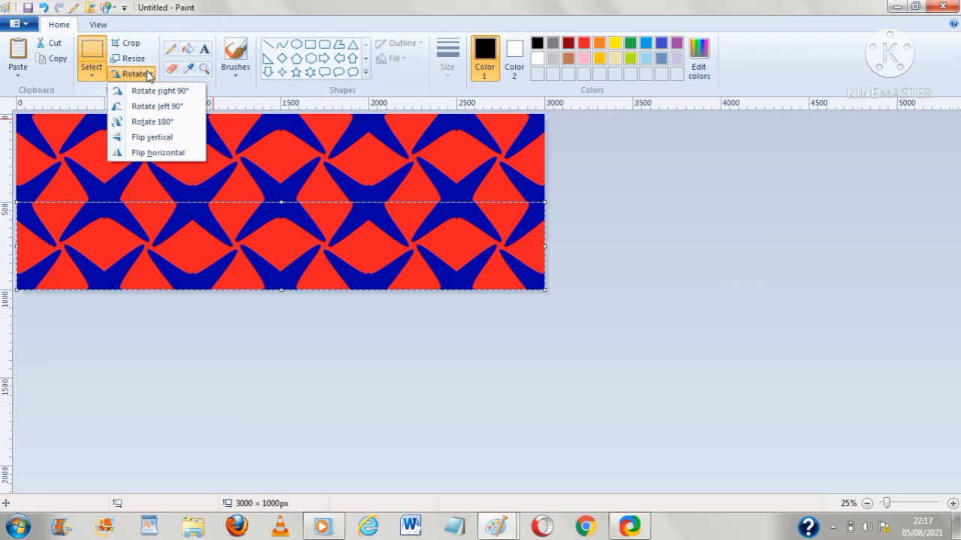
left_click(162, 125)
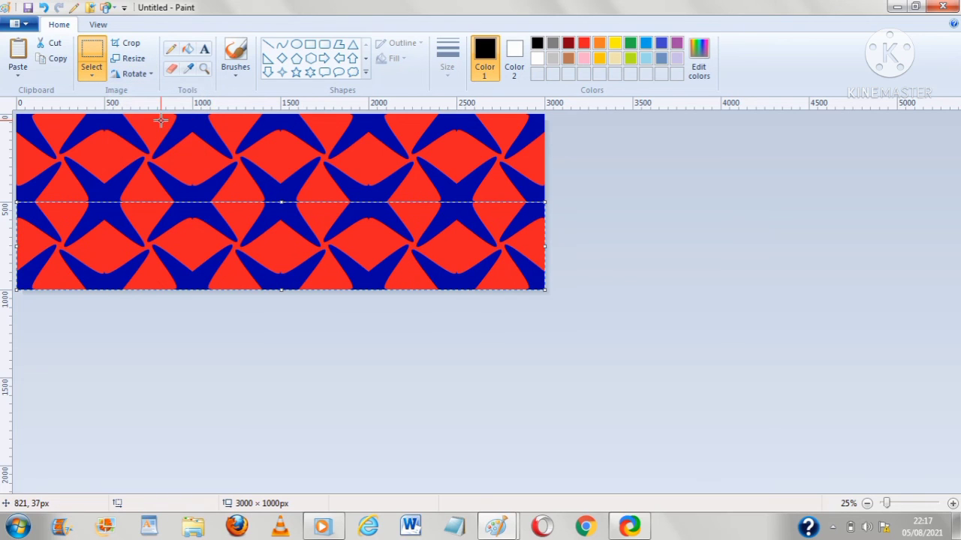
left_click(136, 74)
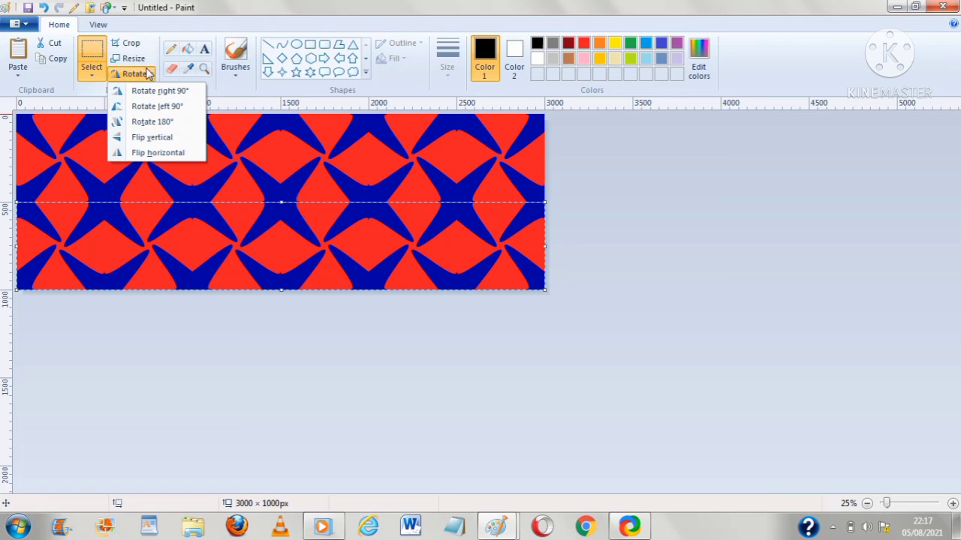
left_click(158, 123)
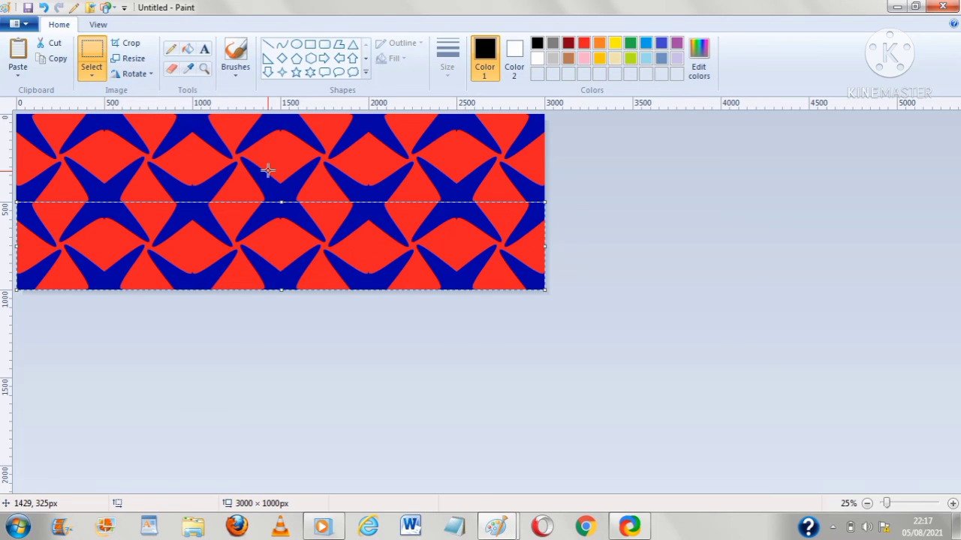
left_click(154, 75)
left_click(153, 122)
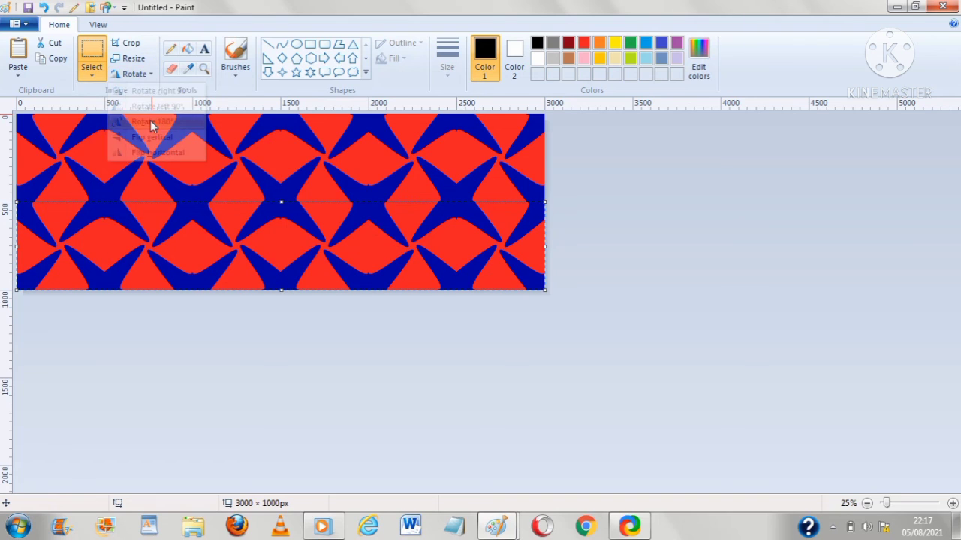
left_click(766, 284)
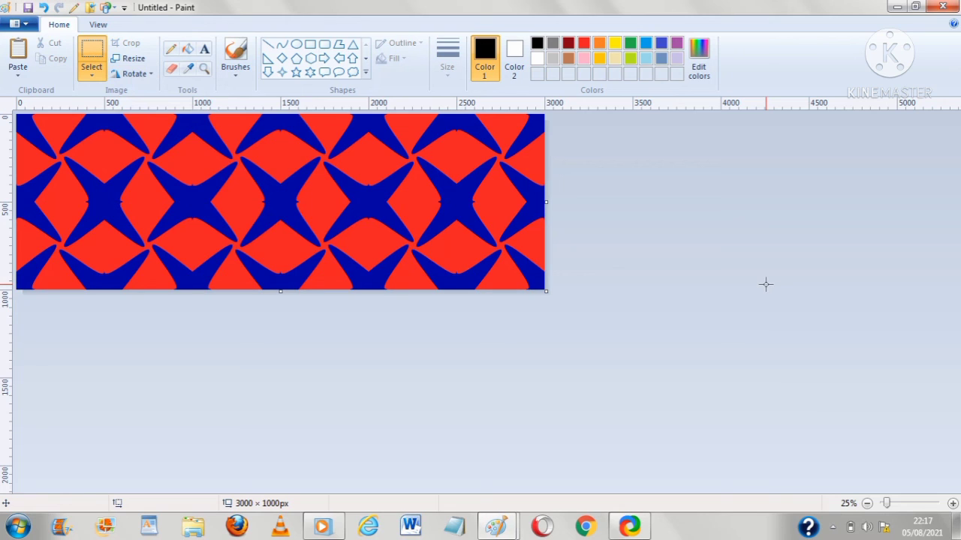
Copy the whole two-row pattern, extend the canvas to 3000 × 2000 px and paste the copy flush below, starting at 1000 px.
key("ctrl+a")
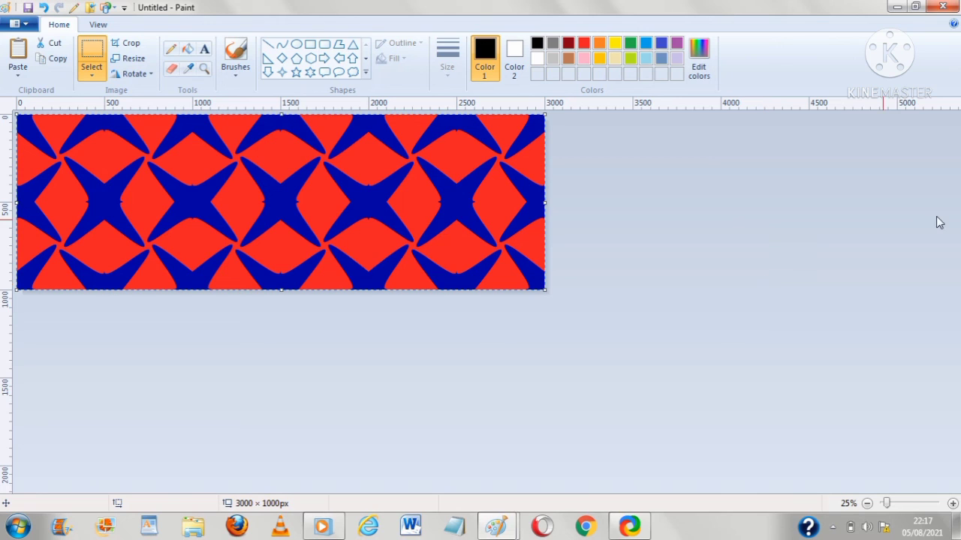
left_click(304, 278)
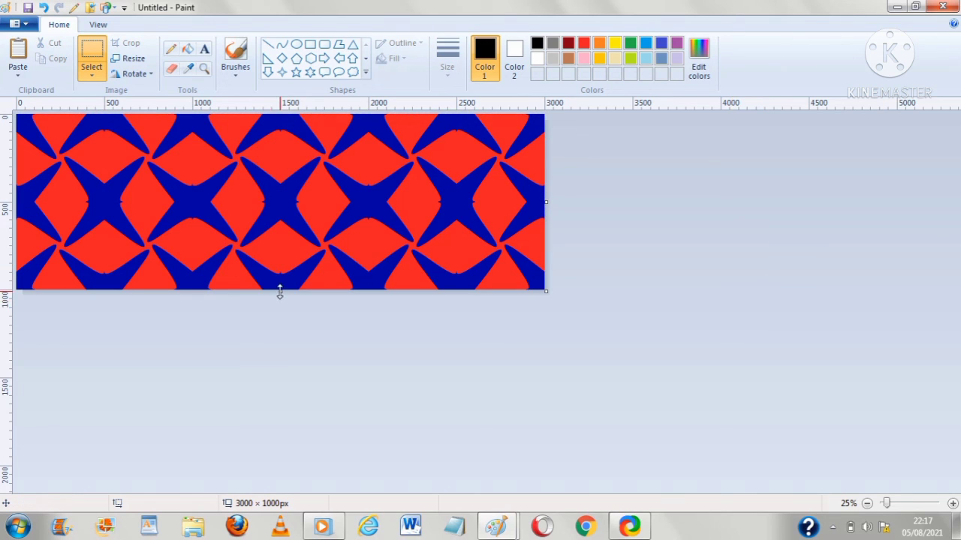
left_click_drag(278, 292, 300, 466)
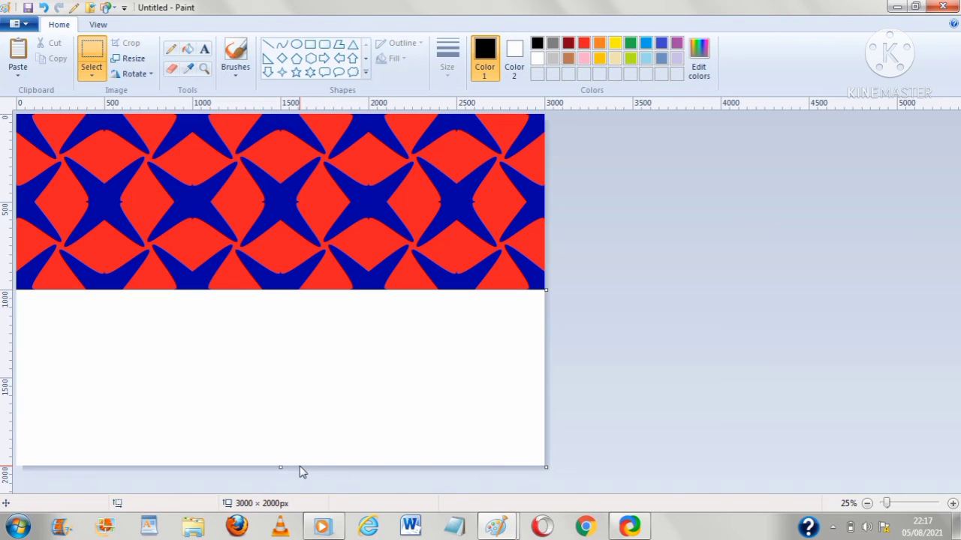
key("ctrl+v")
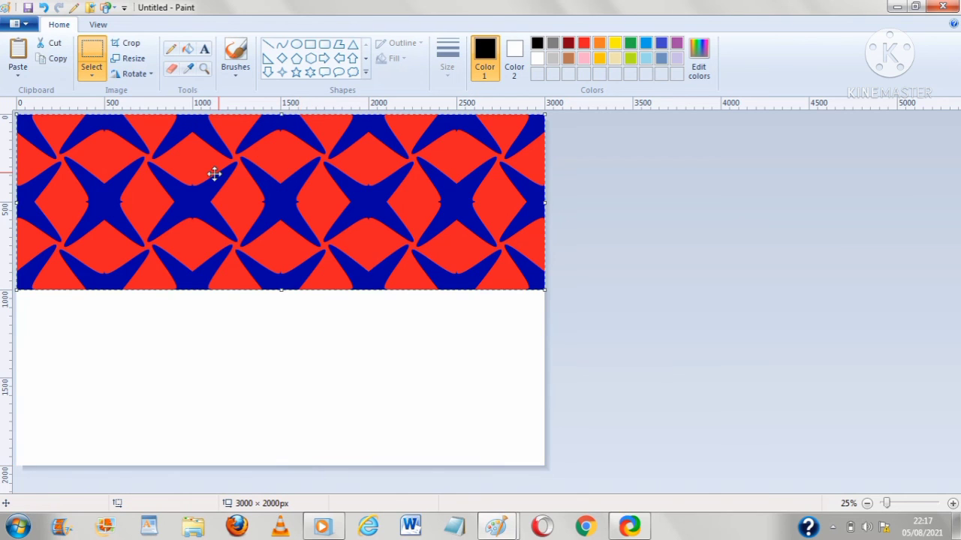
left_click_drag(214, 174, 212, 351)
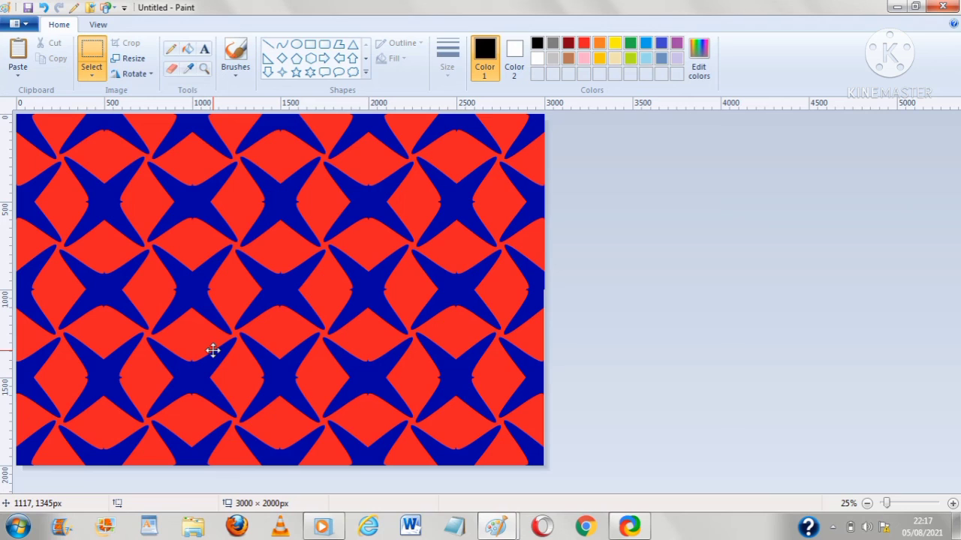
left_click_drag(212, 351, 212, 348)
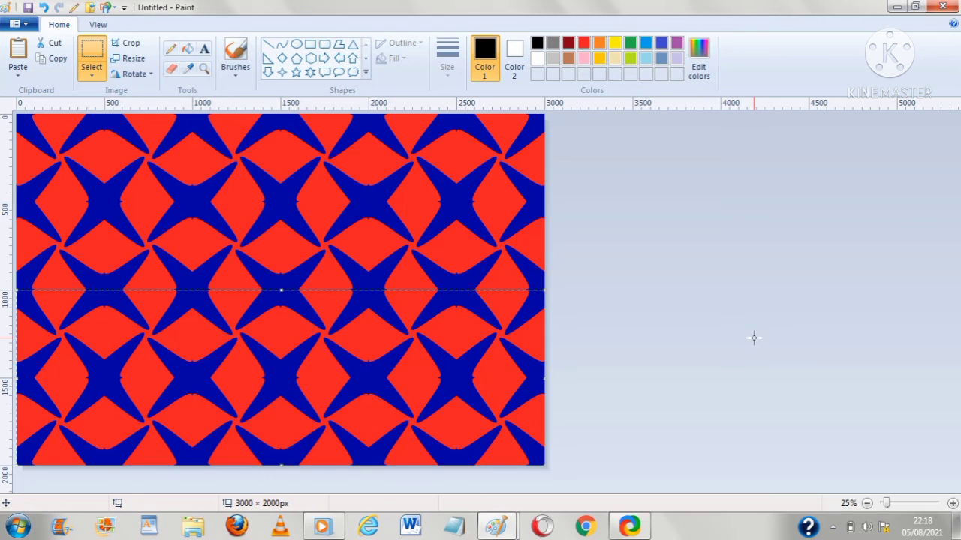
left_click(754, 338)
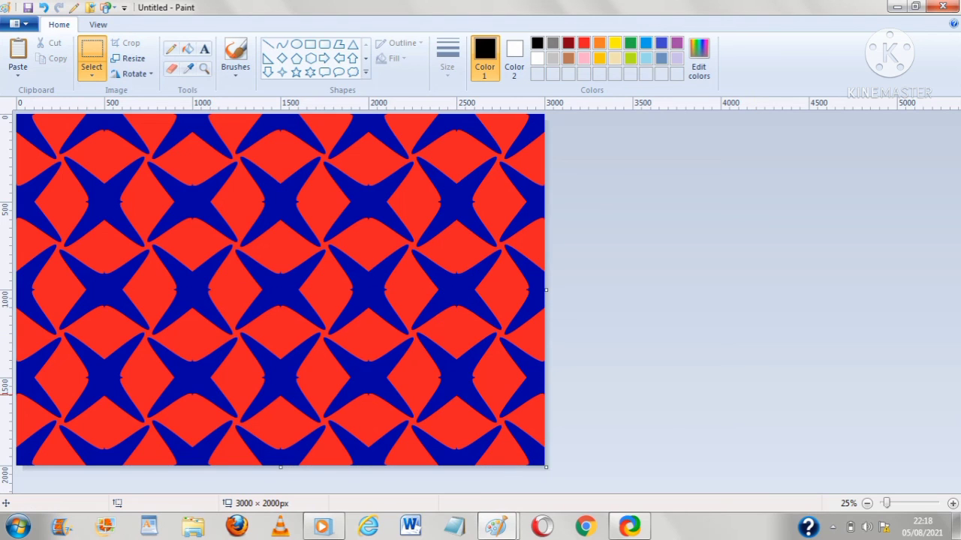
Extend the canvas to 3000 × 3000 px and fill the new area with another pasted two-row block starting at 2000 px.
left_click(867, 503)
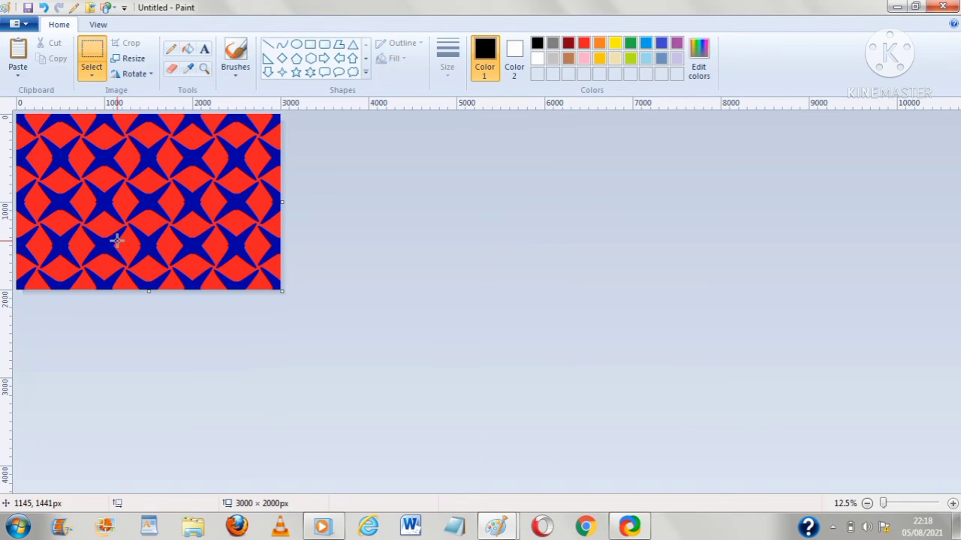
left_click_drag(148, 293, 156, 378)
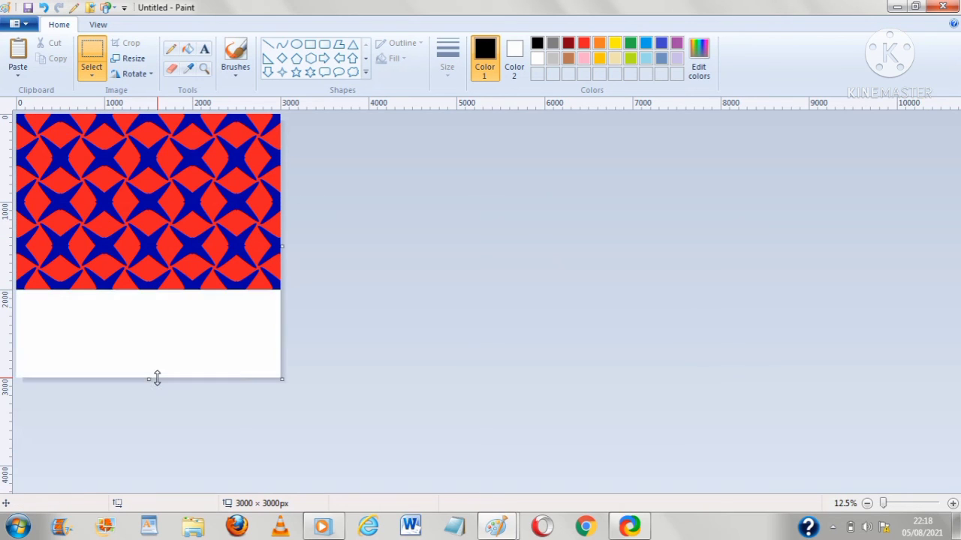
key("ctrl+v")
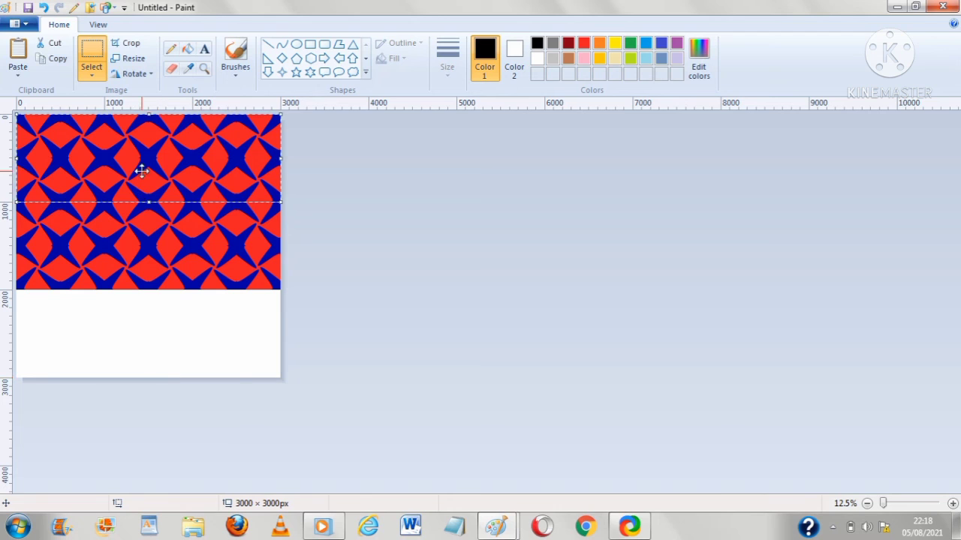
left_click_drag(142, 171, 142, 346)
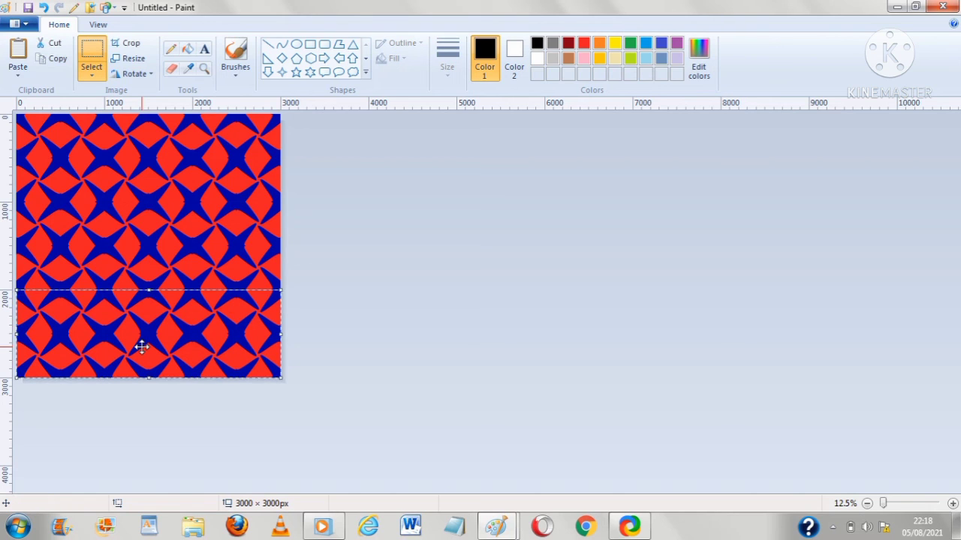
left_click(417, 349)
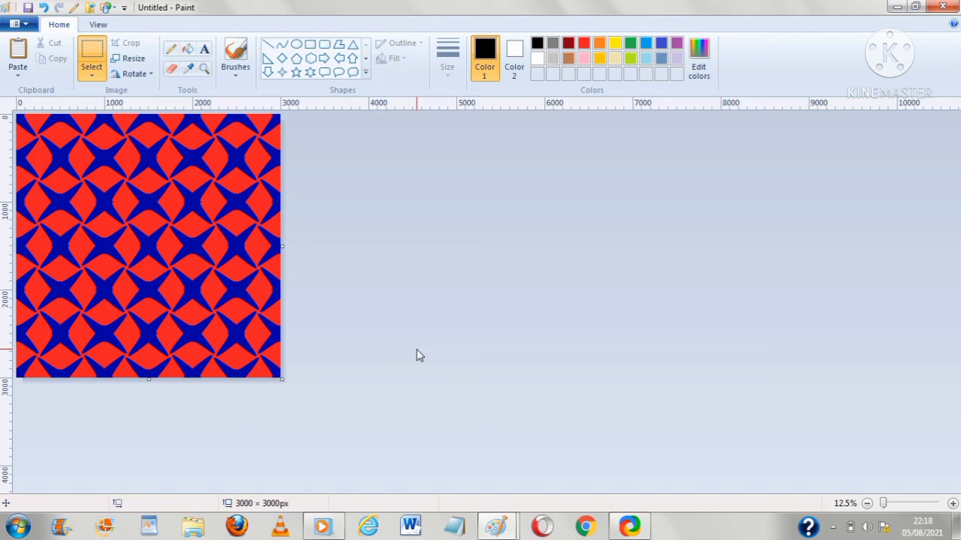
Save the finished pattern as a PNG named boy in the 1 SKETCH DRAW folder.
key("ctrl+s")
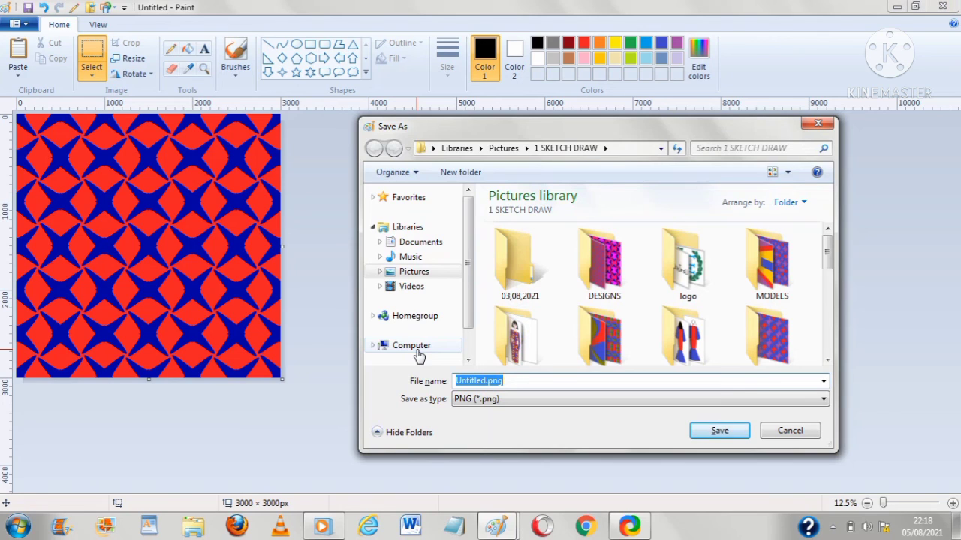
type("boy")
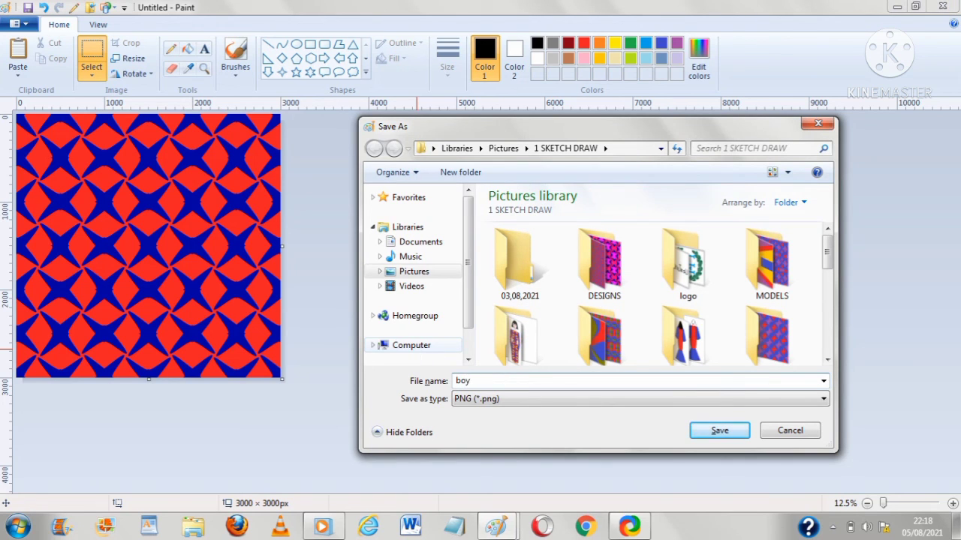
key("Return")
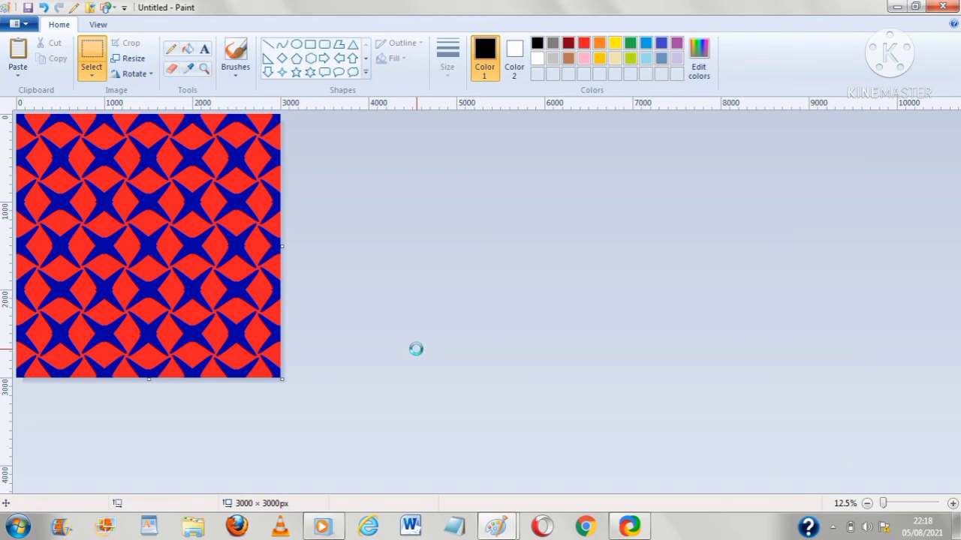
Switch to the other Paint window with the single 500 × 500 px tile and save it as a PNG named boy1.
mouse_move(495, 525)
mouse_move(380, 455)
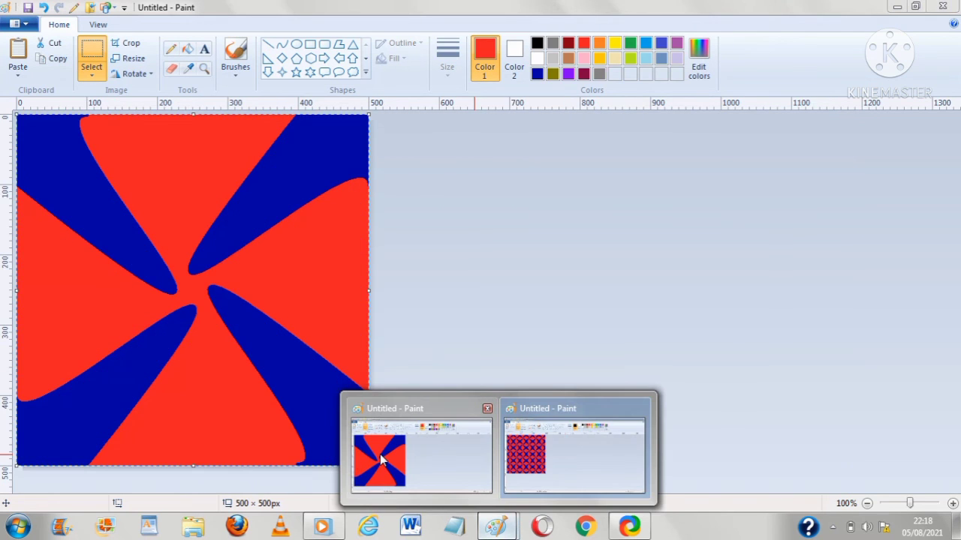
left_click(380, 454)
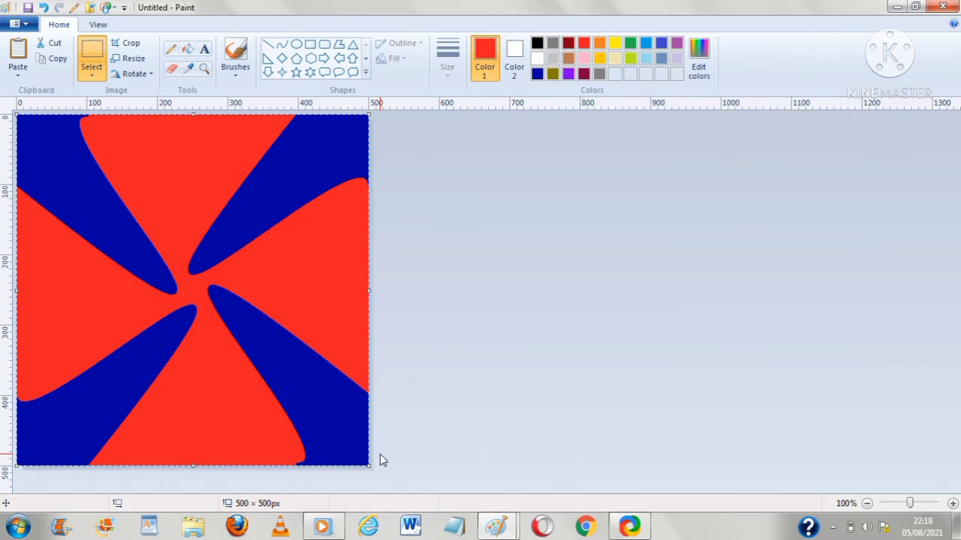
key("ctrl+s")
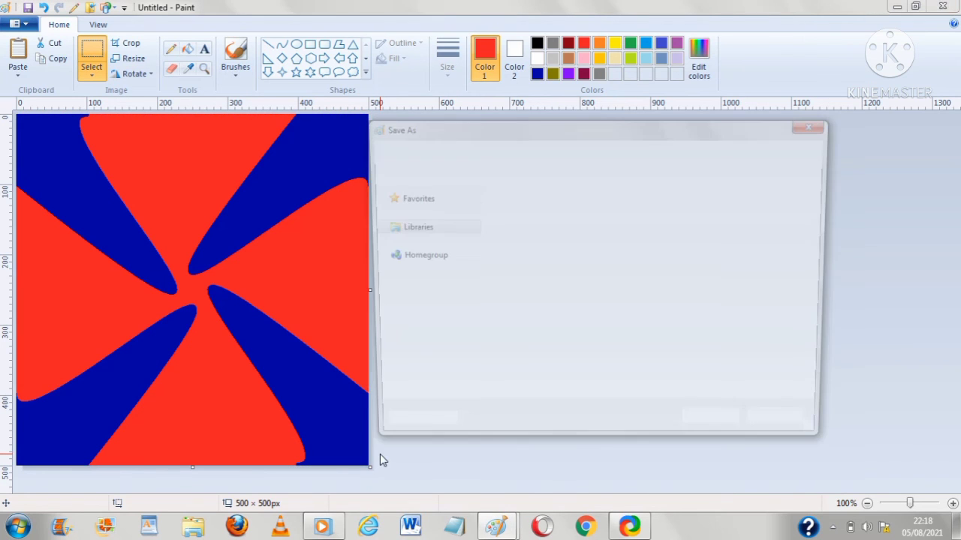
type("boy")
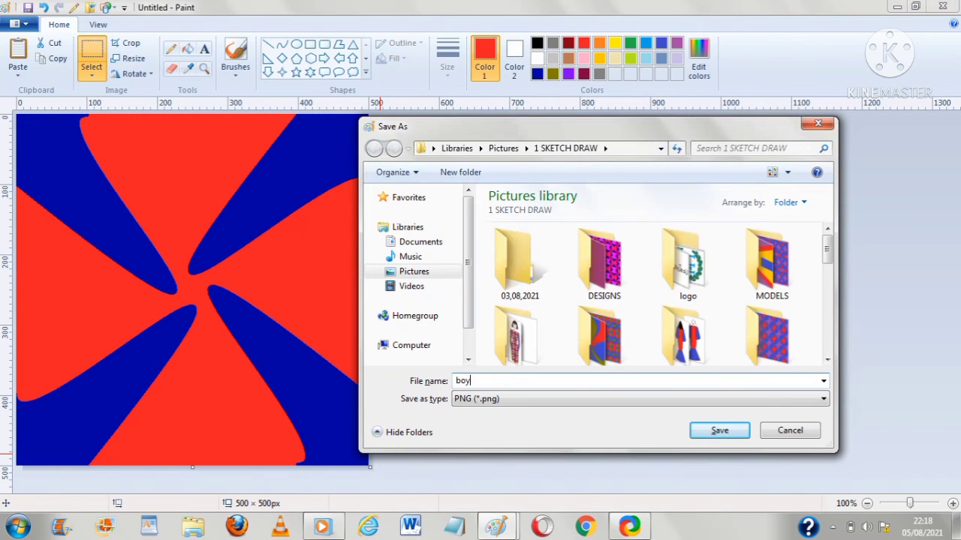
type("1")
key("Return")
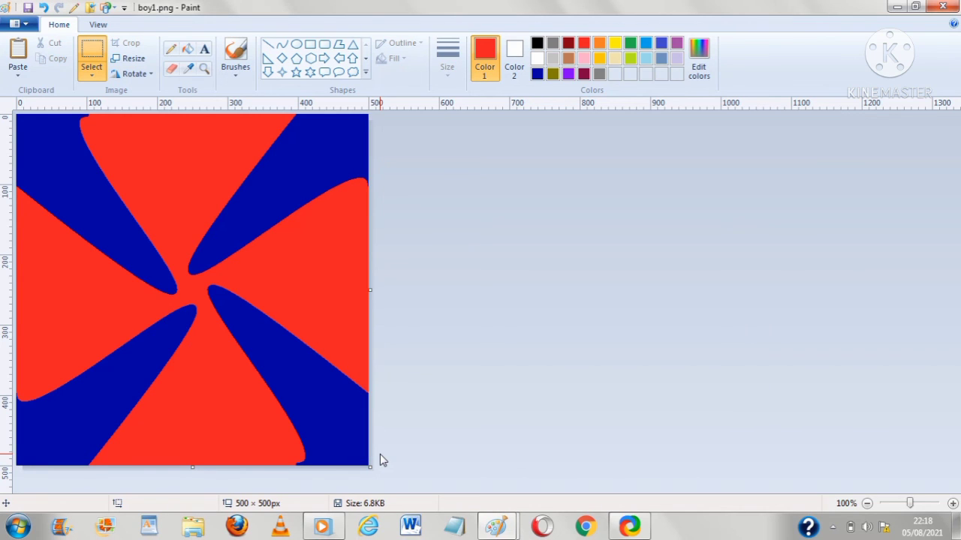